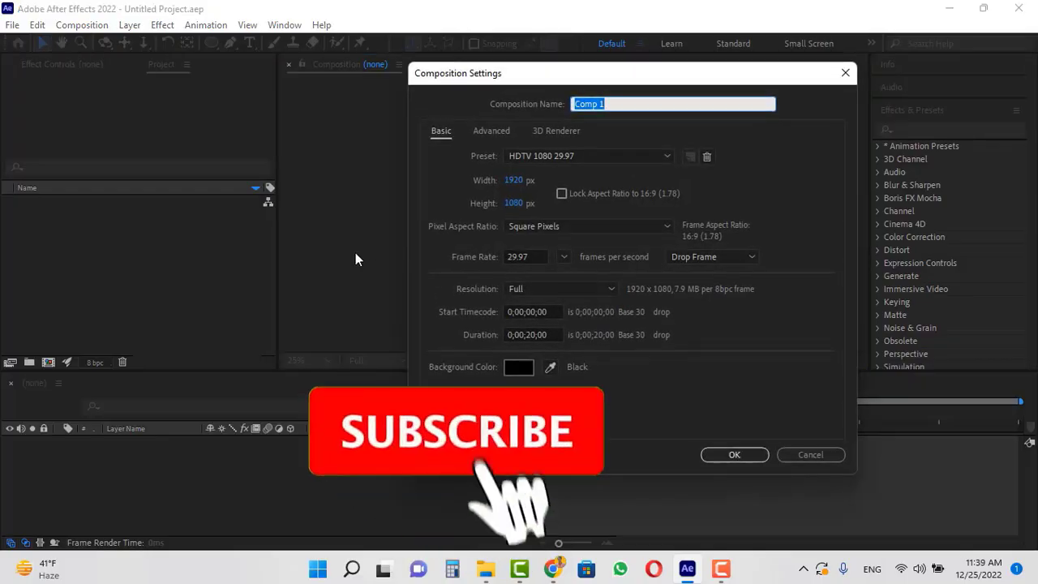
Create Comp 1 as a 1920×1080, 29.97 fps, 20-second HDTV 1080 composition.
{"action": "key", "text": "Return"}
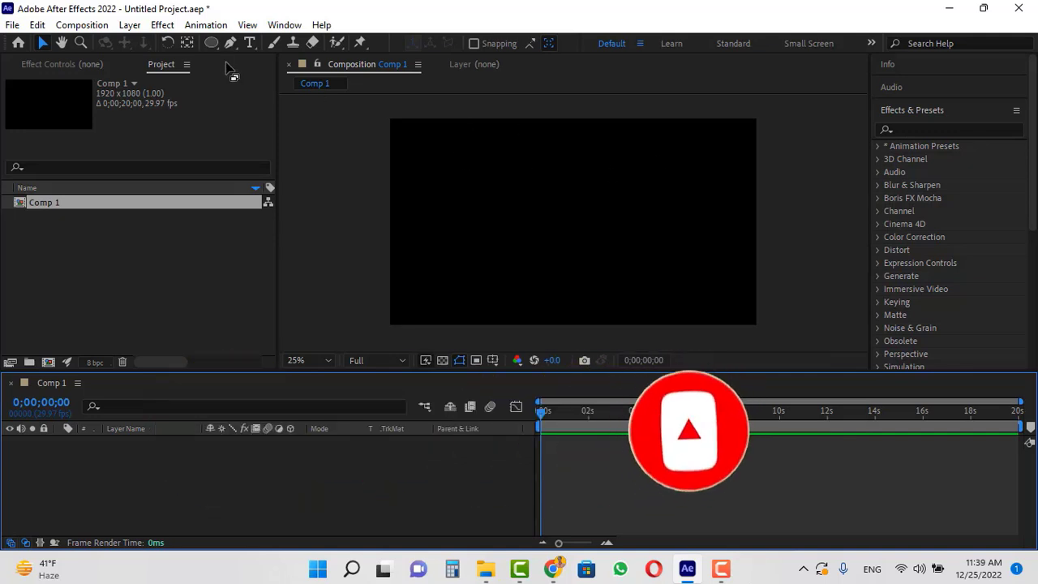
Draw a small teal circle with no outline near the comp's top right.
{"action": "left_click_drag", "start_coordinate": [211, 42], "coordinate": [275, 74]}
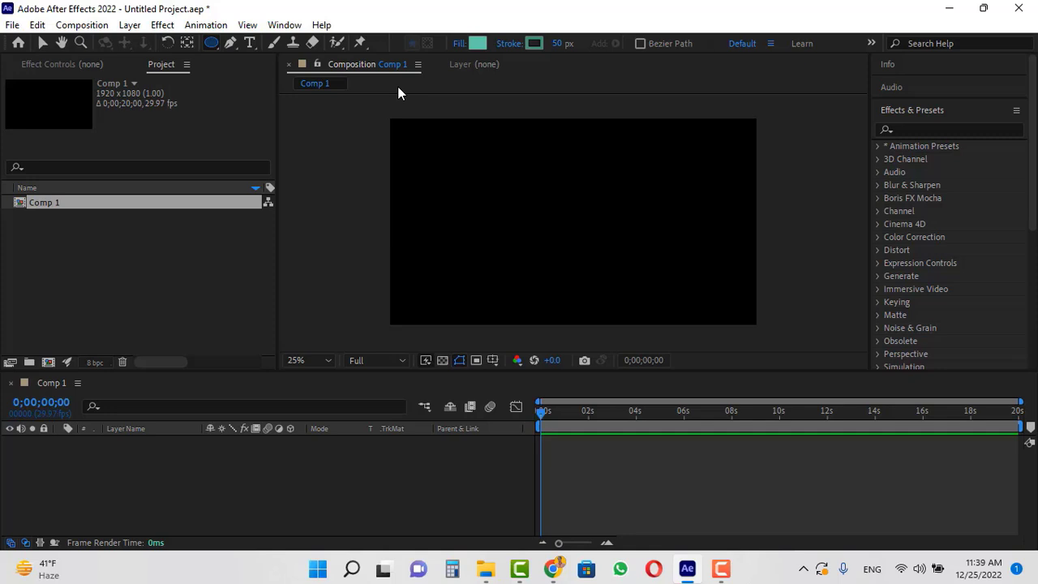
{"action": "left_click", "coordinate": [507, 44]}
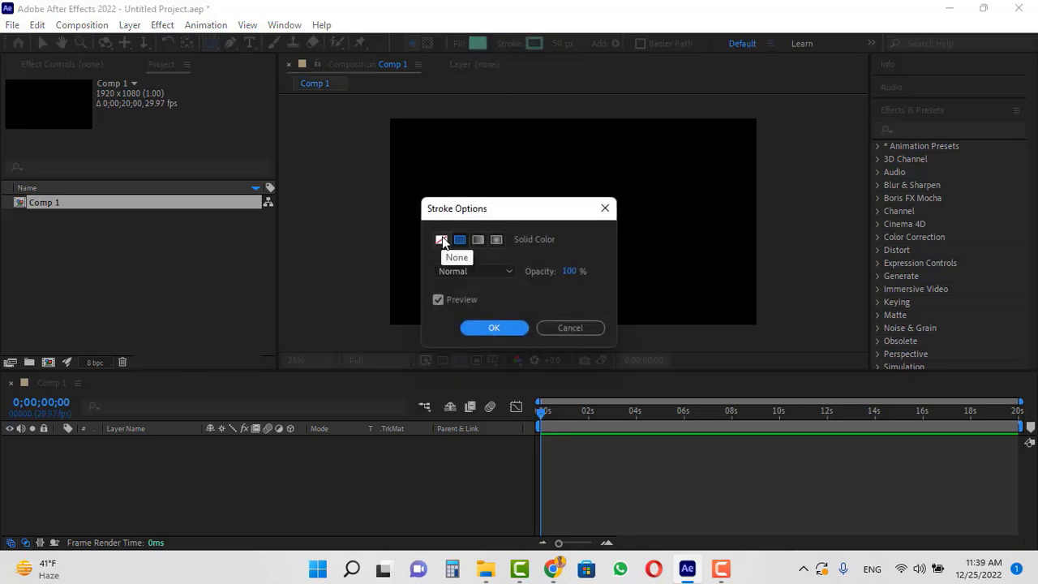
{"action": "left_click", "coordinate": [442, 240]}
{"action": "left_click", "coordinate": [494, 327]}
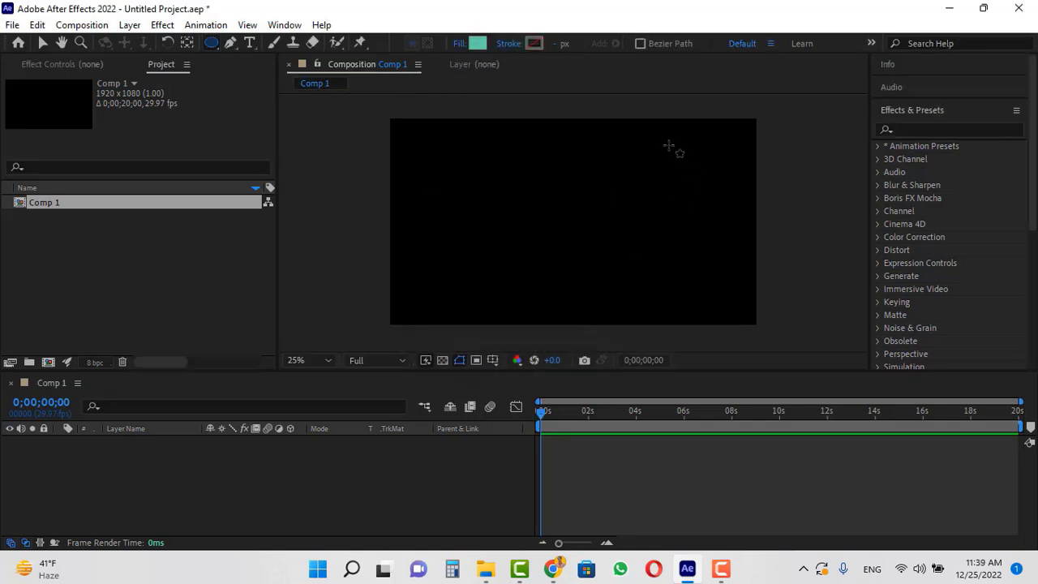
{"action": "left_click_drag", "start_coordinate": [658, 143], "coordinate": [673, 159]}
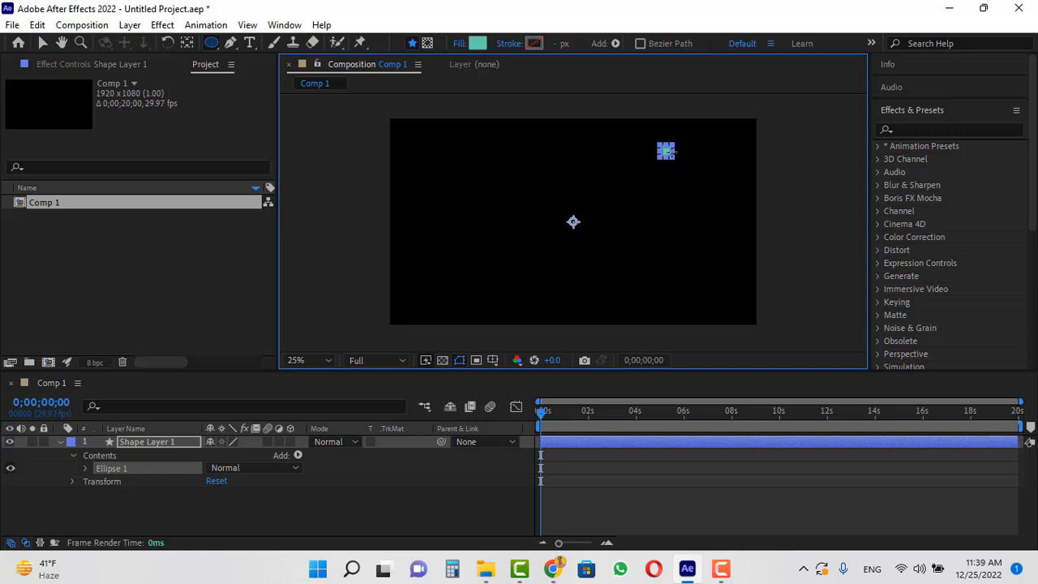
{"action": "key", "text": "shift"}
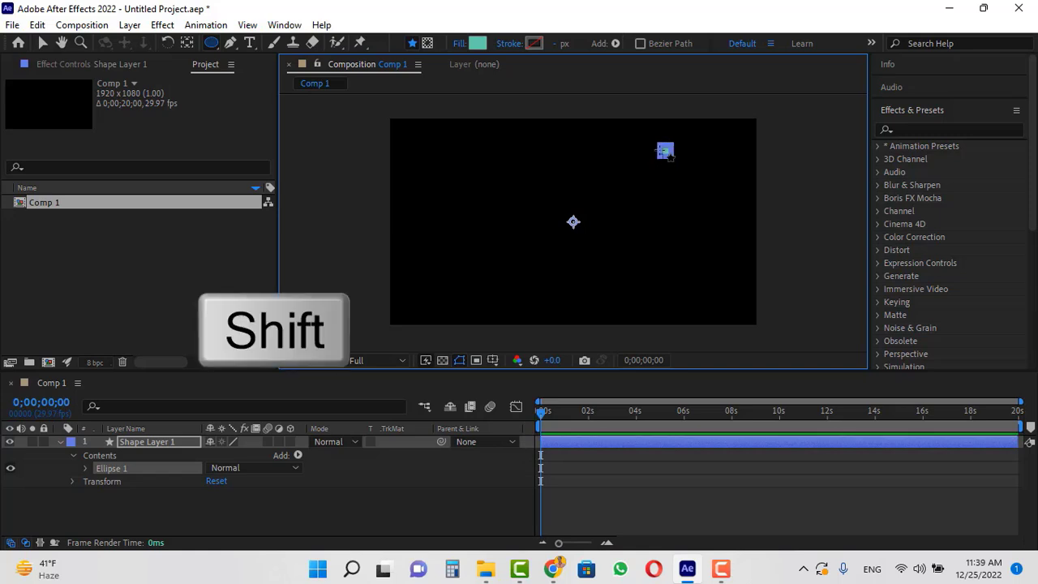
Center the small circle's anchor point on its layer content.
{"action": "left_click", "coordinate": [42, 45]}
{"action": "left_click", "coordinate": [782, 172]}
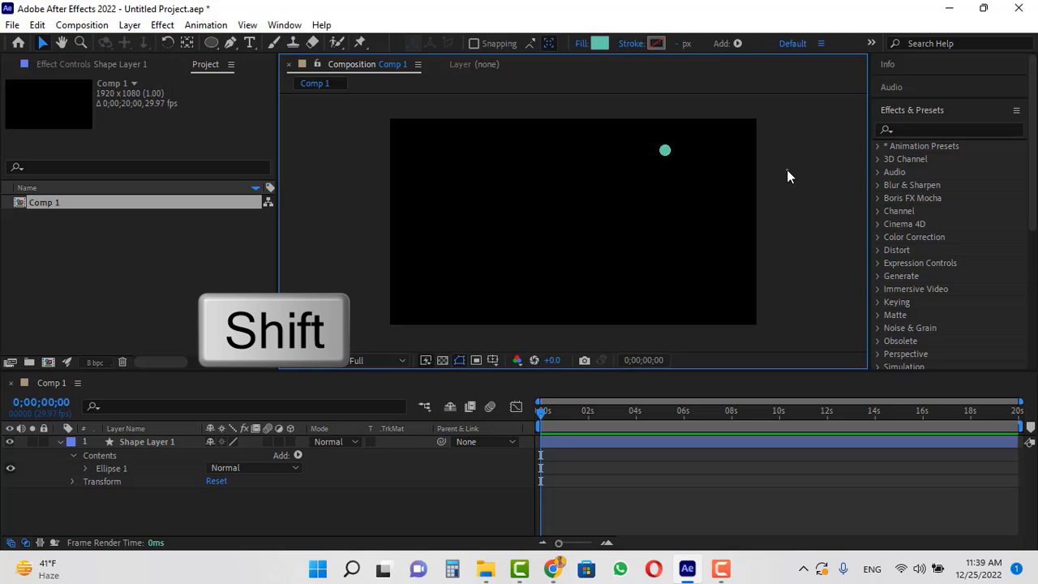
{"action": "left_click", "coordinate": [664, 154]}
{"action": "right_click", "coordinate": [663, 154]}
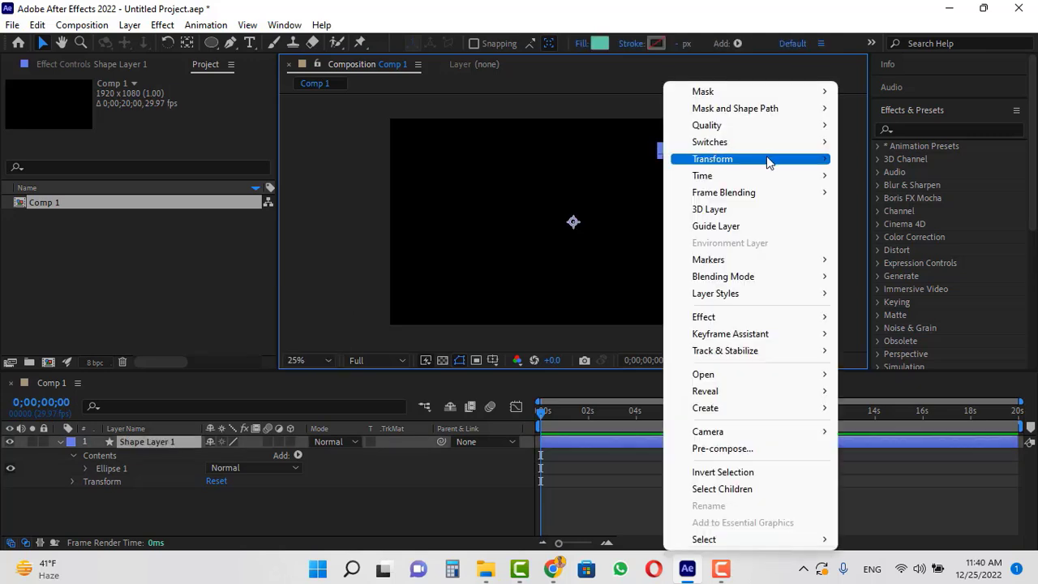
{"action": "mouse_move", "coordinate": [769, 162]}
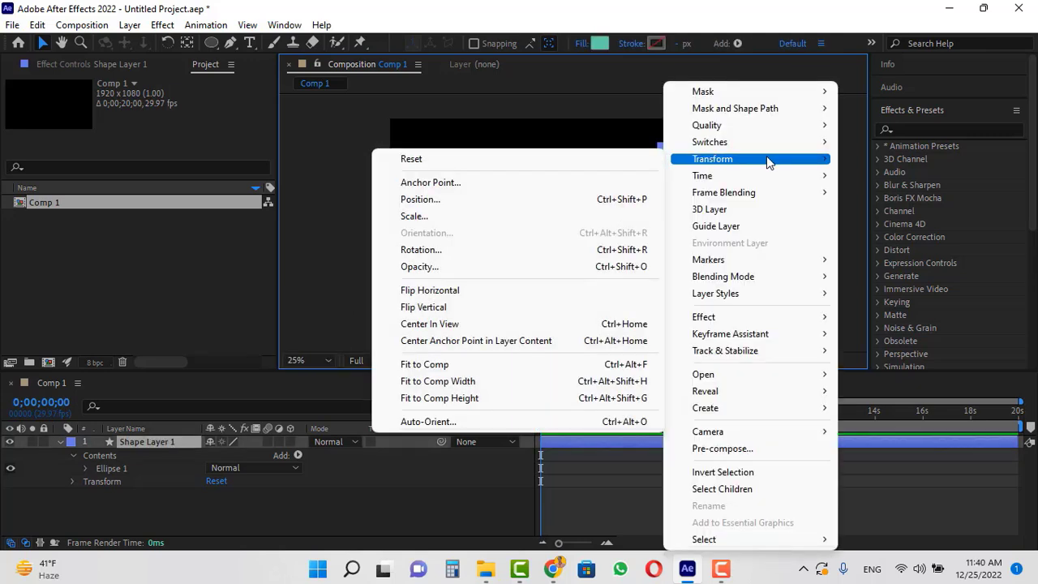
{"action": "left_click", "coordinate": [465, 342]}
{"action": "left_click", "coordinate": [685, 160]}
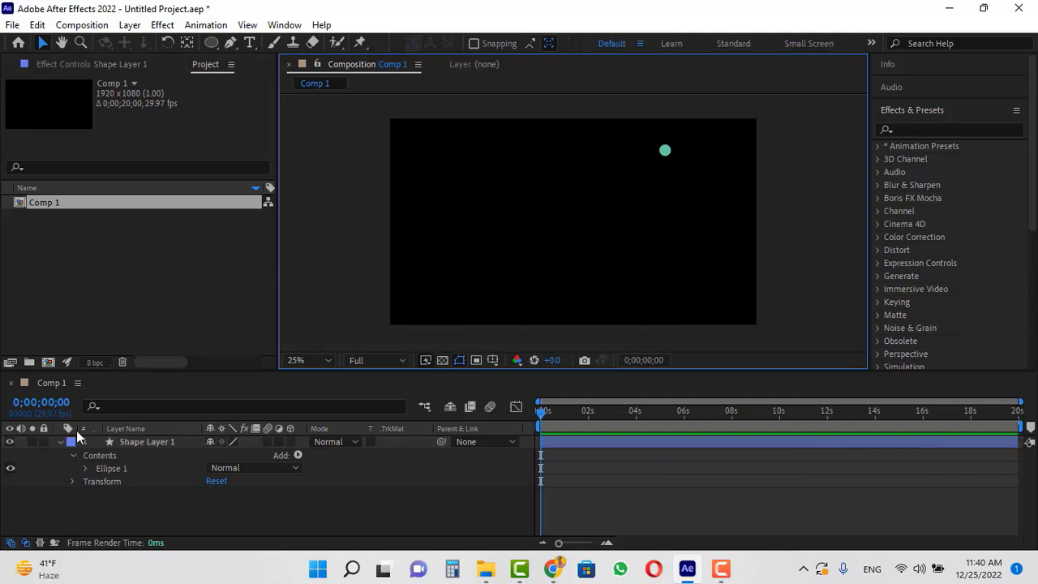
Draw a larger teal circle left of centre with a solid 50 px outline.
{"action": "left_click", "coordinate": [59, 442]}
{"action": "key", "text": "F2"}
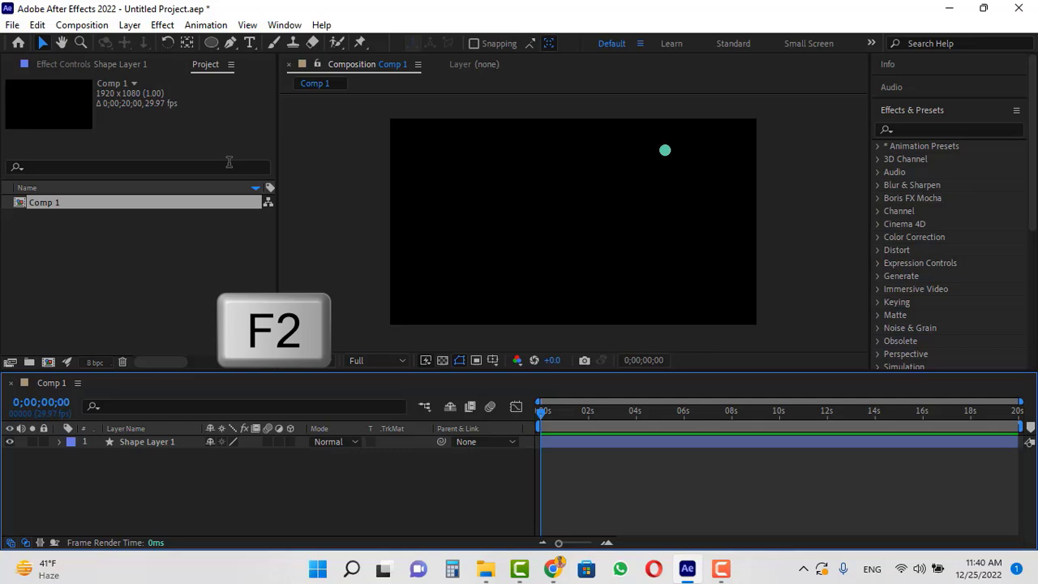
{"action": "left_click", "coordinate": [210, 42]}
{"action": "left_click", "coordinate": [510, 43]}
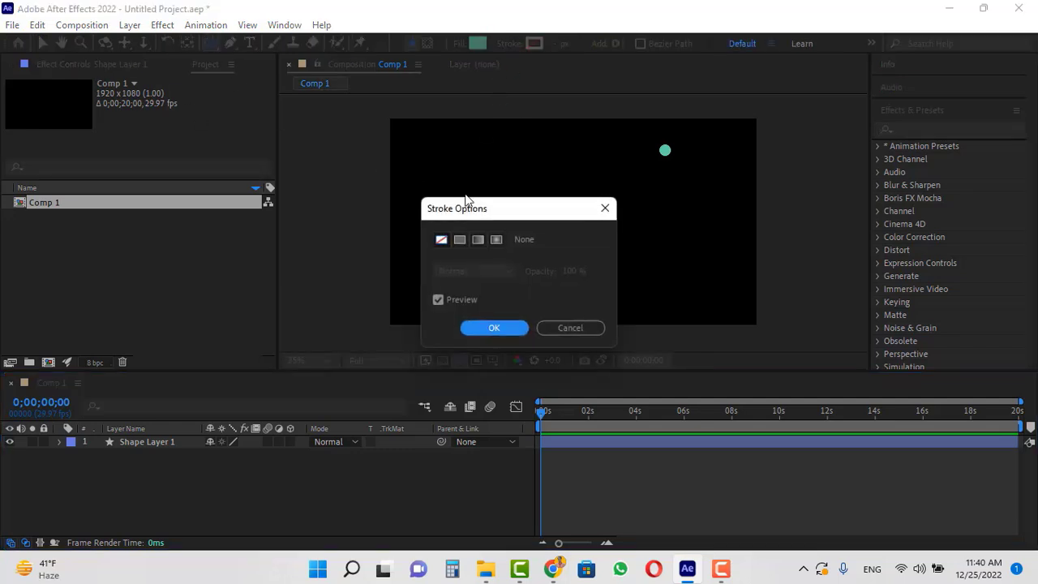
{"action": "left_click", "coordinate": [460, 240]}
{"action": "left_click", "coordinate": [492, 328]}
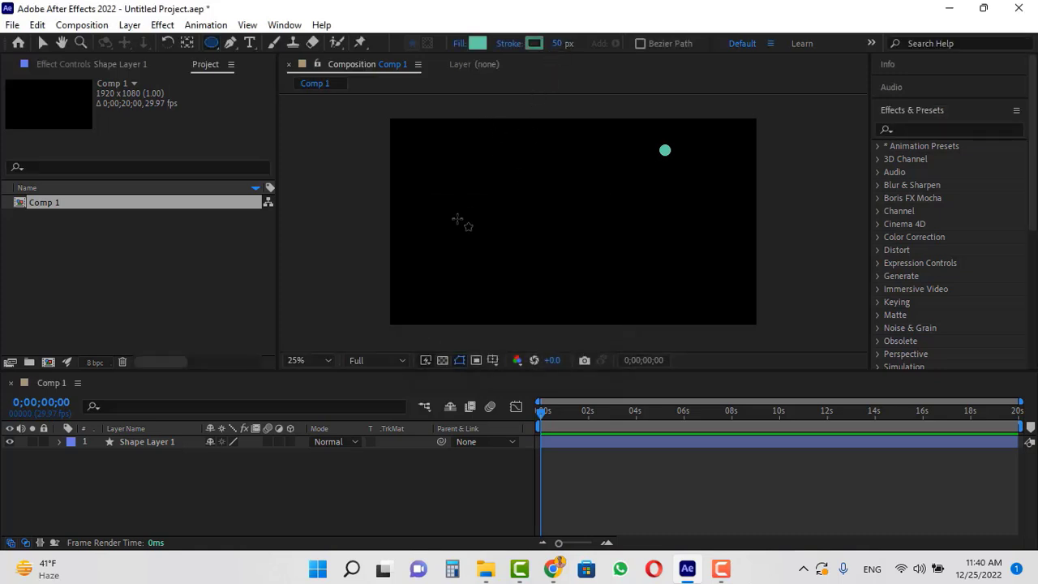
{"action": "left_click_drag", "start_coordinate": [443, 197], "coordinate": [510, 259]}
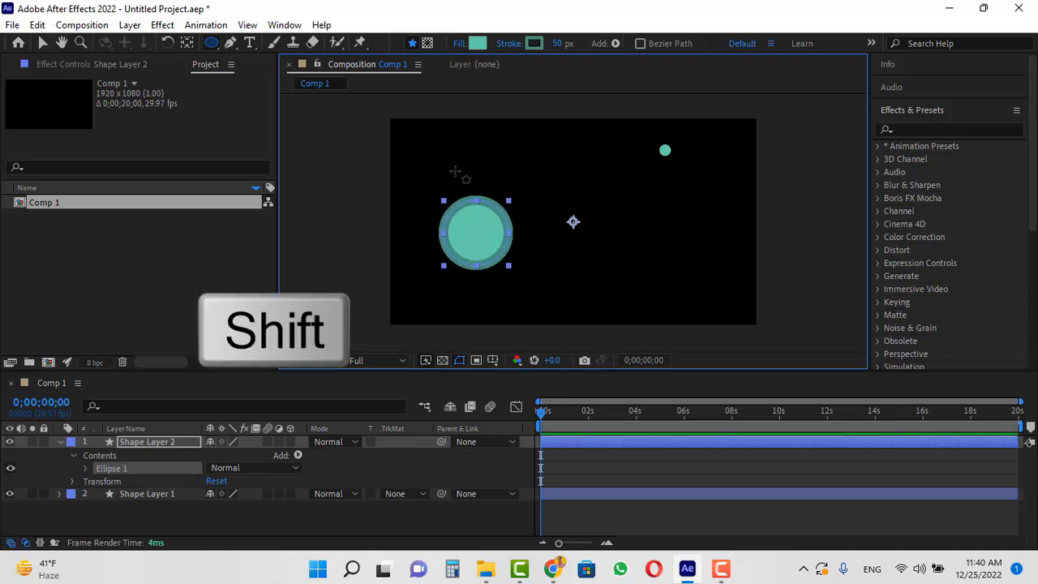
Center the large circle's anchor point on its layer content.
{"action": "right_click", "coordinate": [470, 219]}
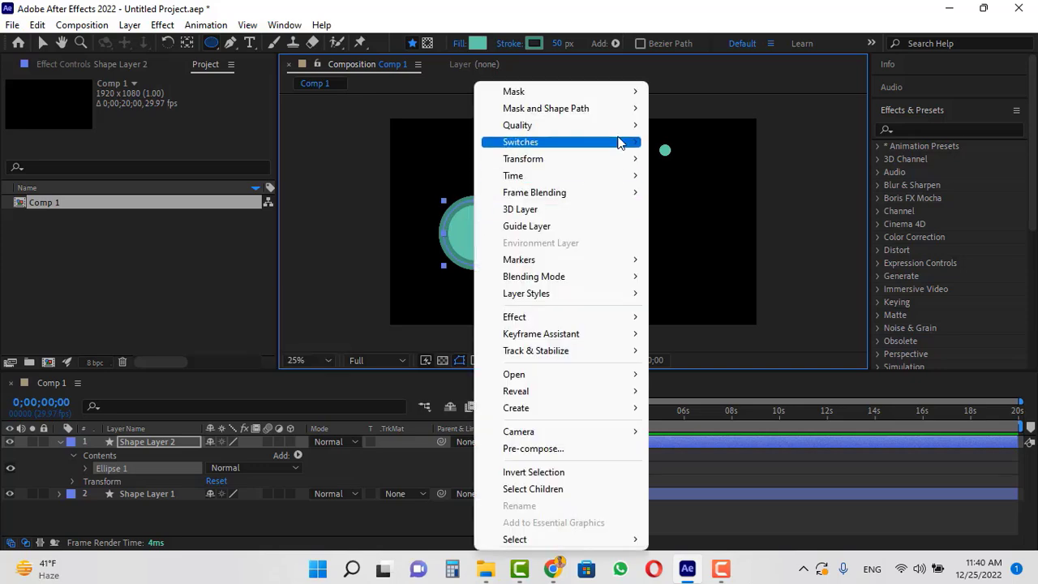
{"action": "mouse_move", "coordinate": [621, 161]}
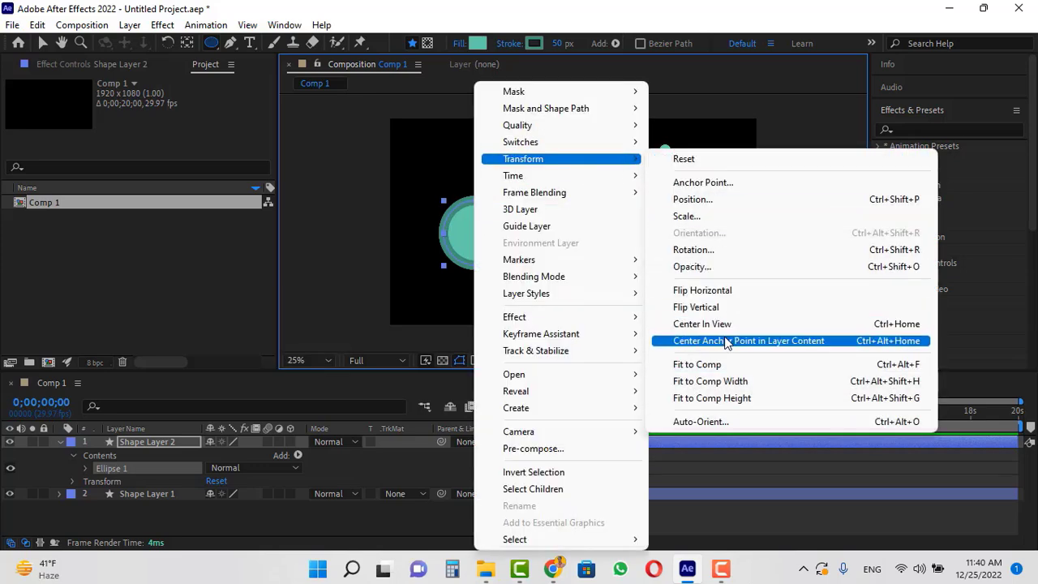
{"action": "left_click", "coordinate": [728, 342]}
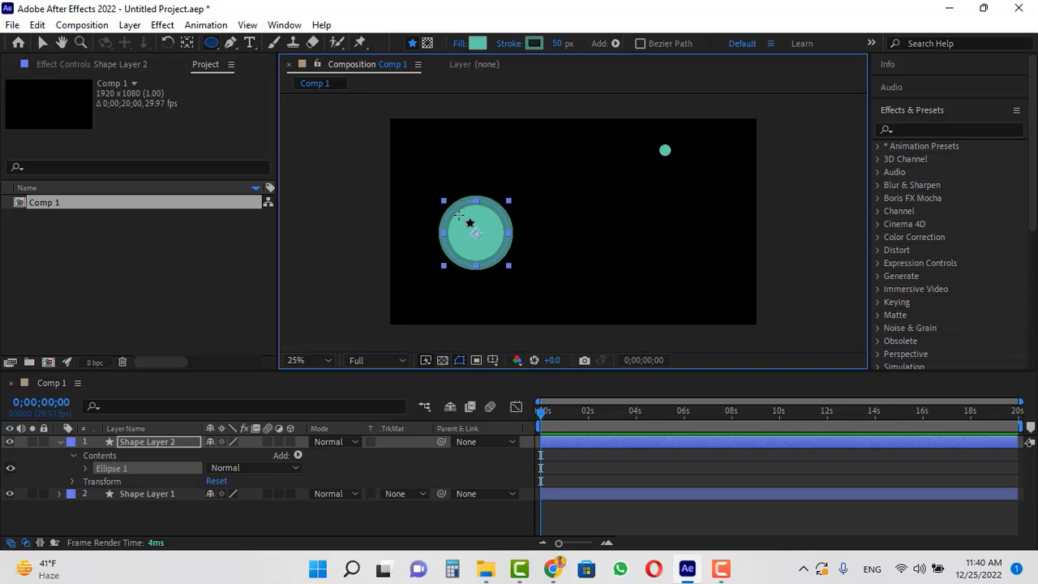
{"action": "left_click", "coordinate": [59, 442]}
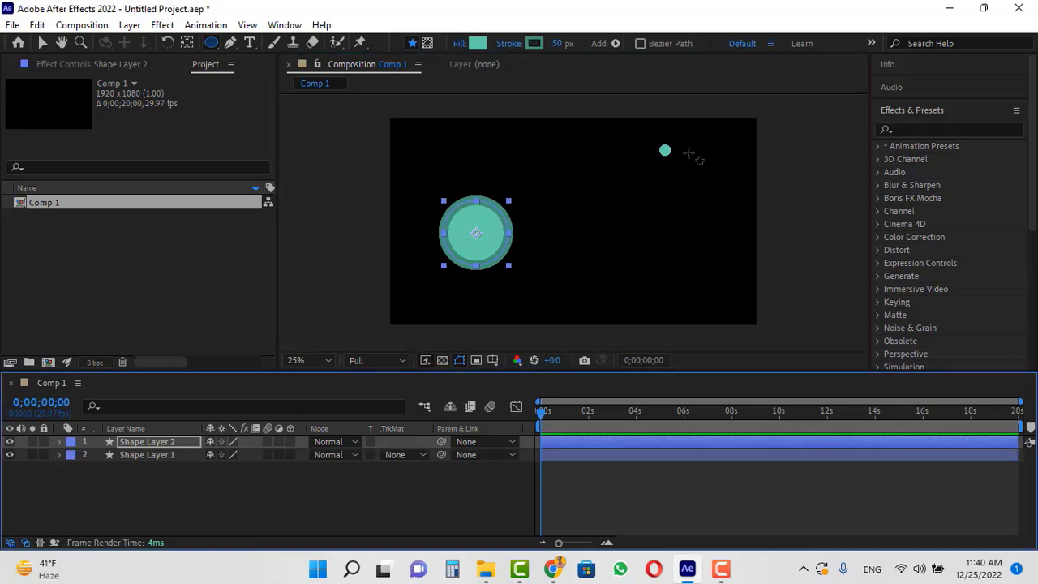
Move the small circle further left and fine-tune its position.
{"action": "left_click", "coordinate": [43, 43]}
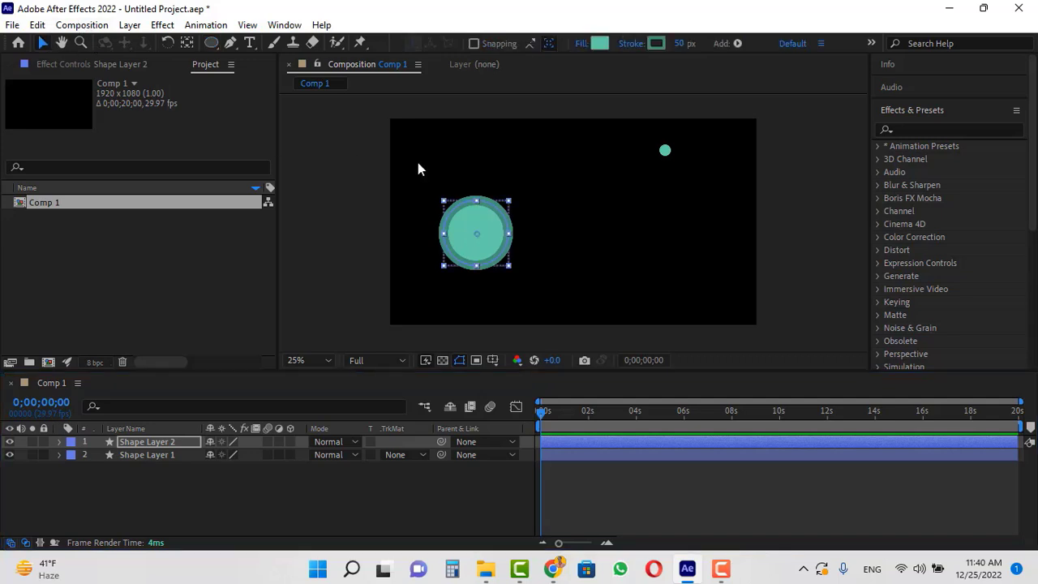
{"action": "left_click", "coordinate": [801, 191]}
{"action": "left_click", "coordinate": [665, 150]}
{"action": "left_click_drag", "start_coordinate": [669, 152], "coordinate": [601, 150]}
{"action": "left_click", "coordinate": [836, 193]}
{"action": "left_click", "coordinate": [835, 224]}
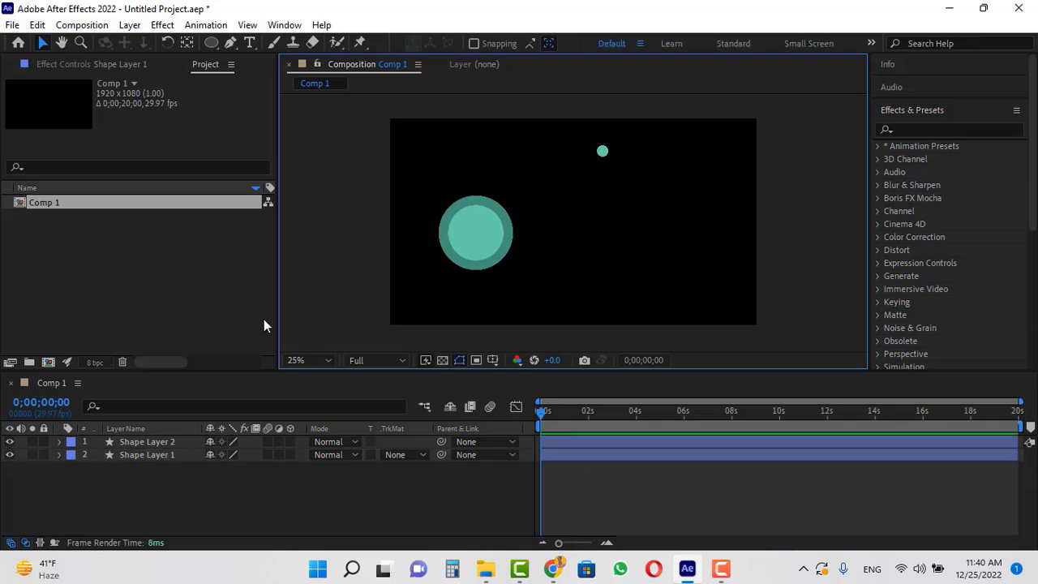
Add a new black solid and apply the Beam effect to it.
{"action": "left_click", "coordinate": [131, 27]}
{"action": "mouse_move", "coordinate": [154, 42]}
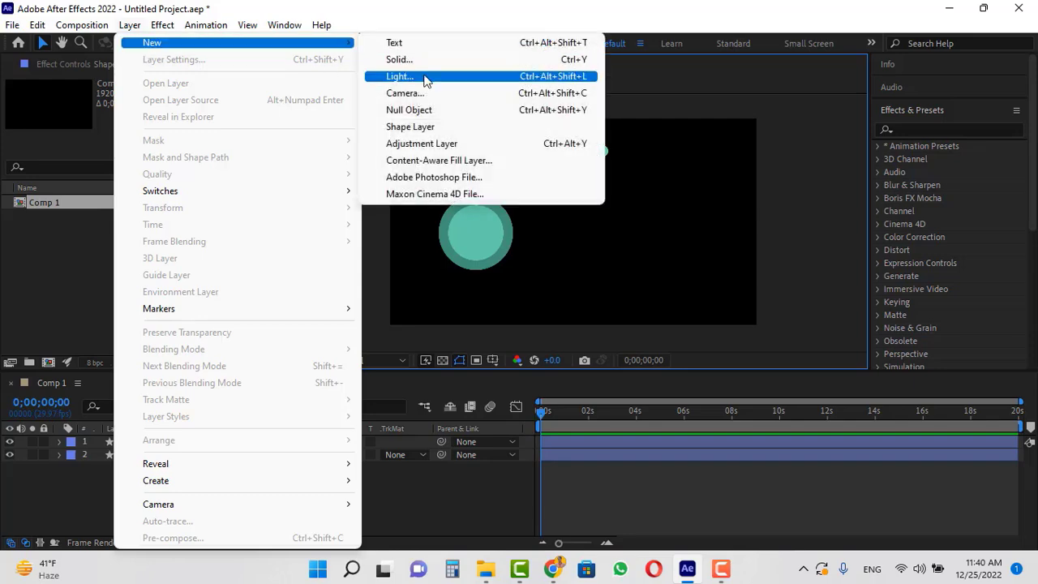
{"action": "left_click", "coordinate": [421, 68]}
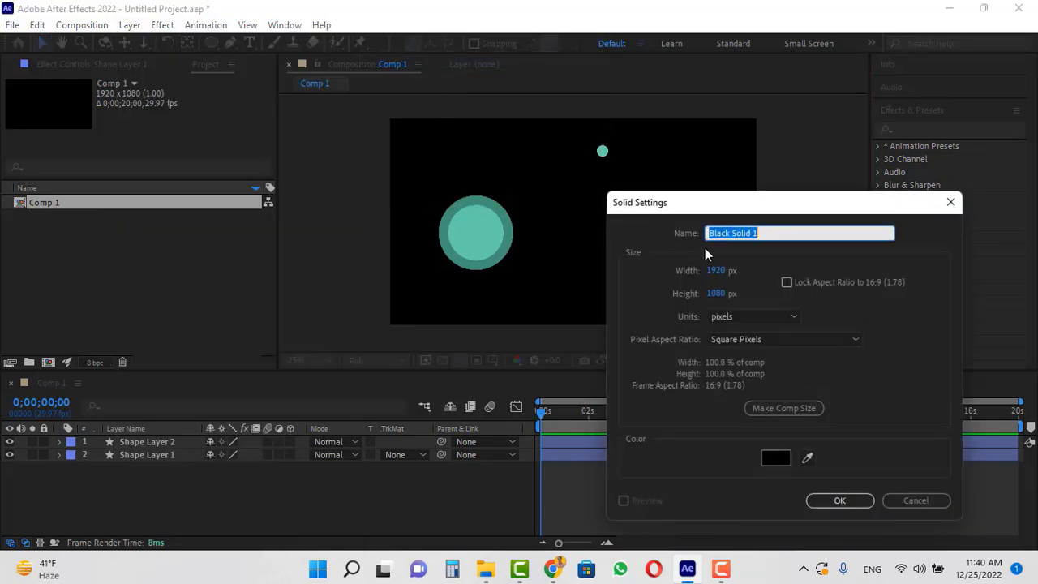
{"action": "left_click", "coordinate": [829, 500]}
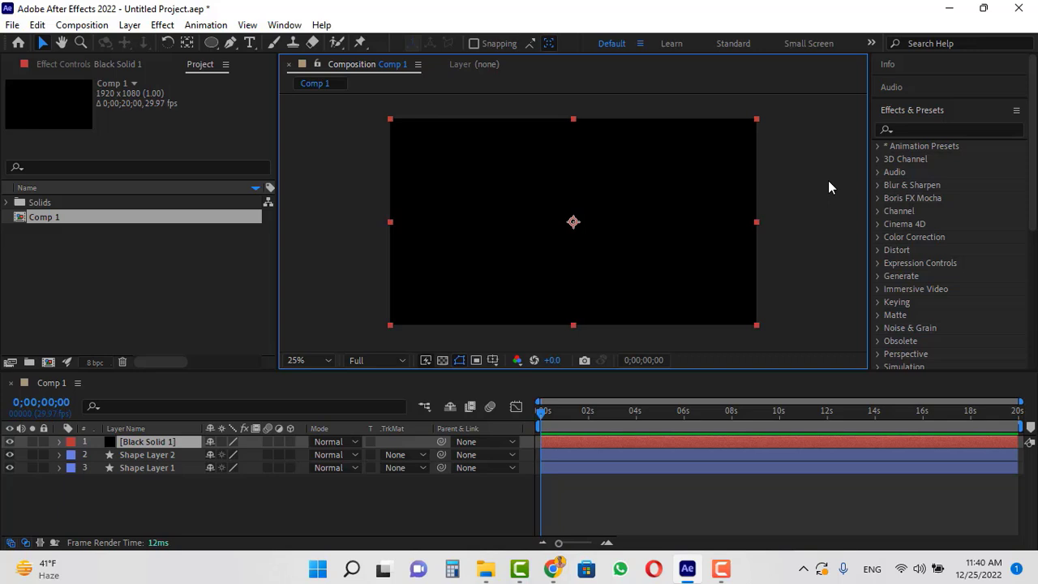
{"action": "left_click", "coordinate": [925, 129]}
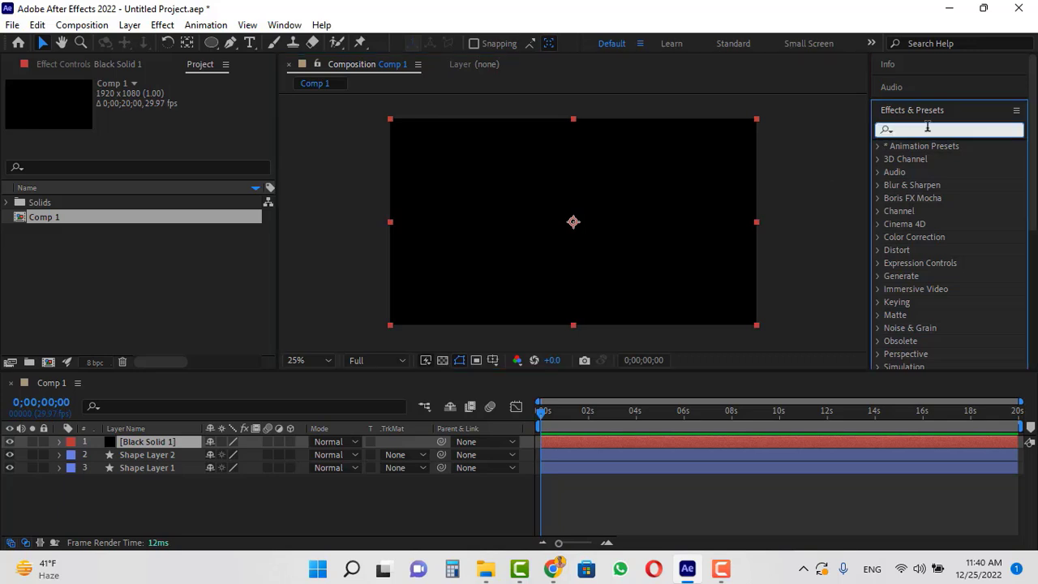
{"action": "type", "text": "beam"}
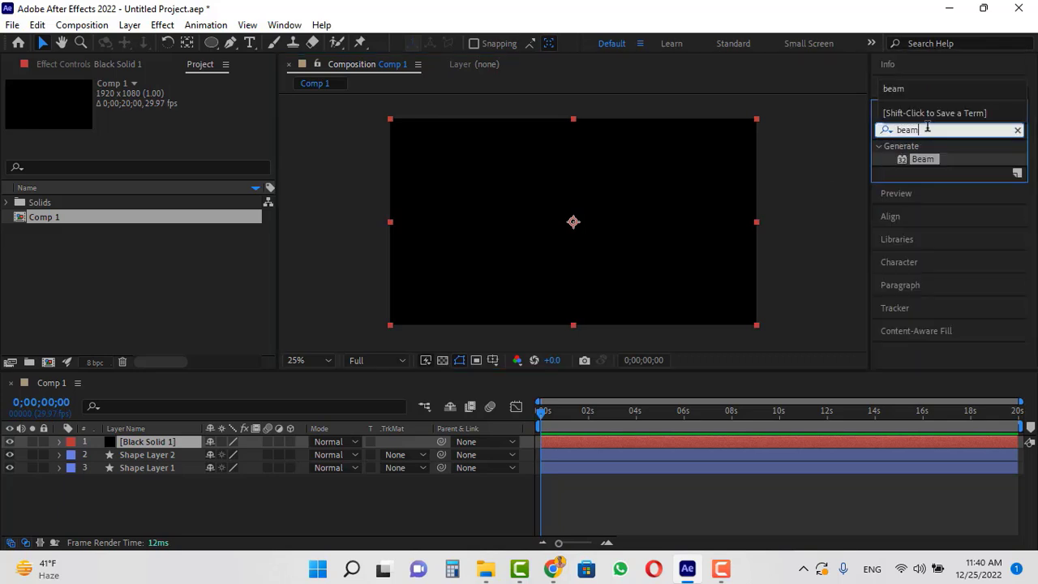
{"action": "left_click_drag", "start_coordinate": [921, 168], "coordinate": [608, 211]}
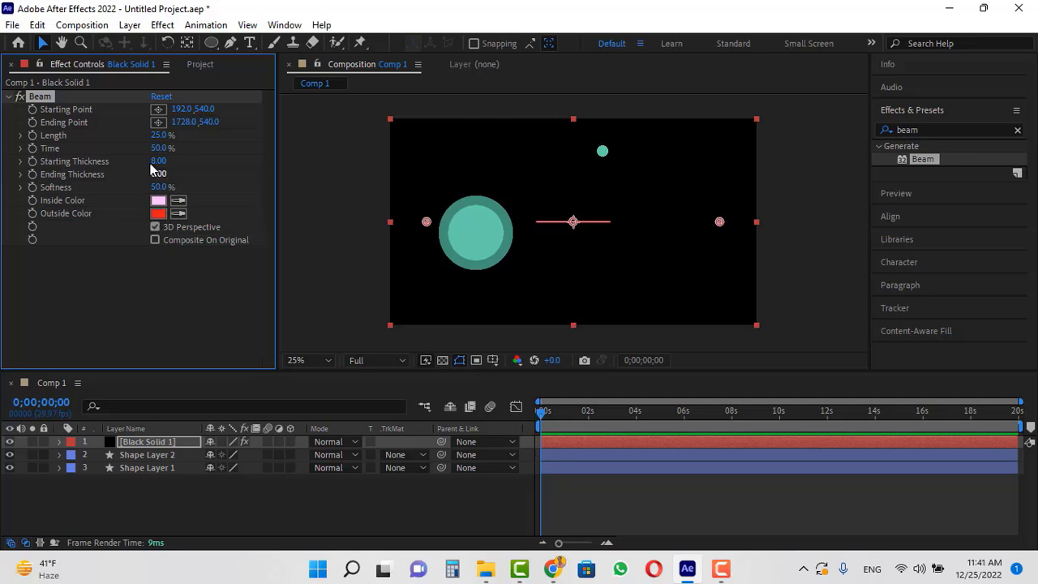
Set Beam Length to 100% and make its inside and outside colours white.
{"action": "left_click_drag", "start_coordinate": [157, 134], "coordinate": [352, 132]}
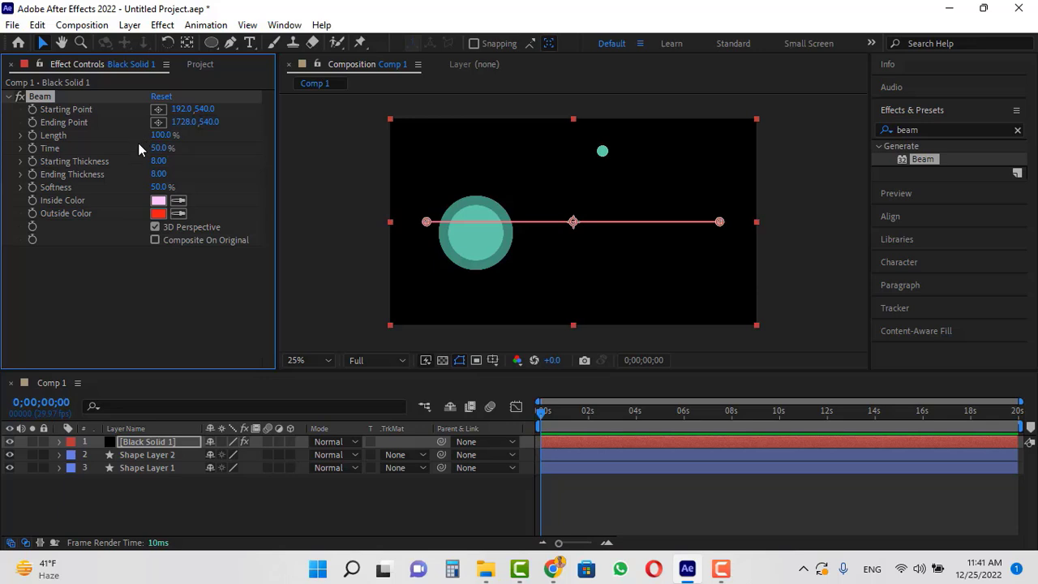
{"action": "left_click", "coordinate": [159, 200]}
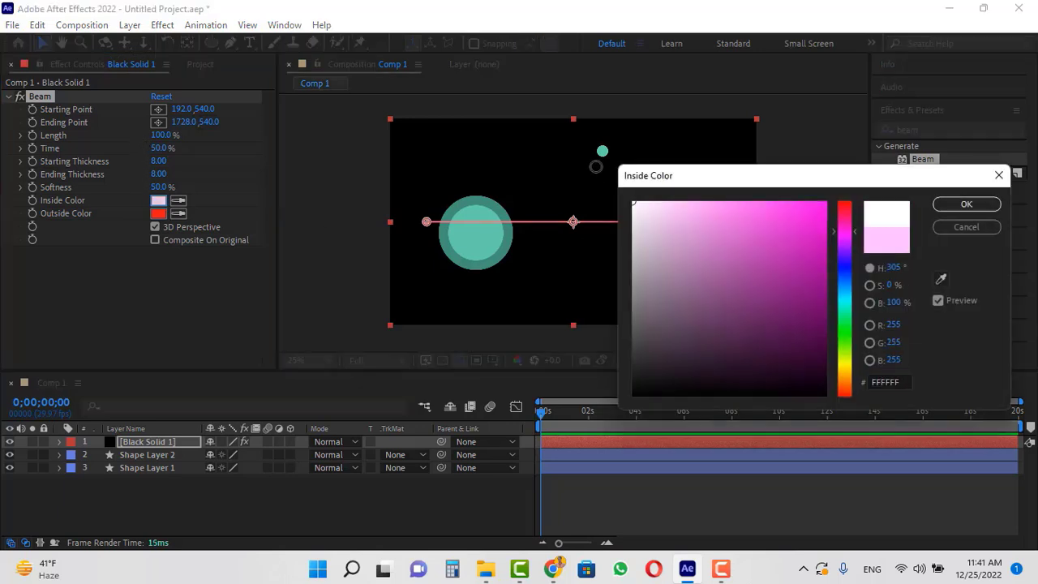
{"action": "left_click", "coordinate": [638, 225]}
{"action": "left_click", "coordinate": [966, 203]}
{"action": "left_click", "coordinate": [178, 213]}
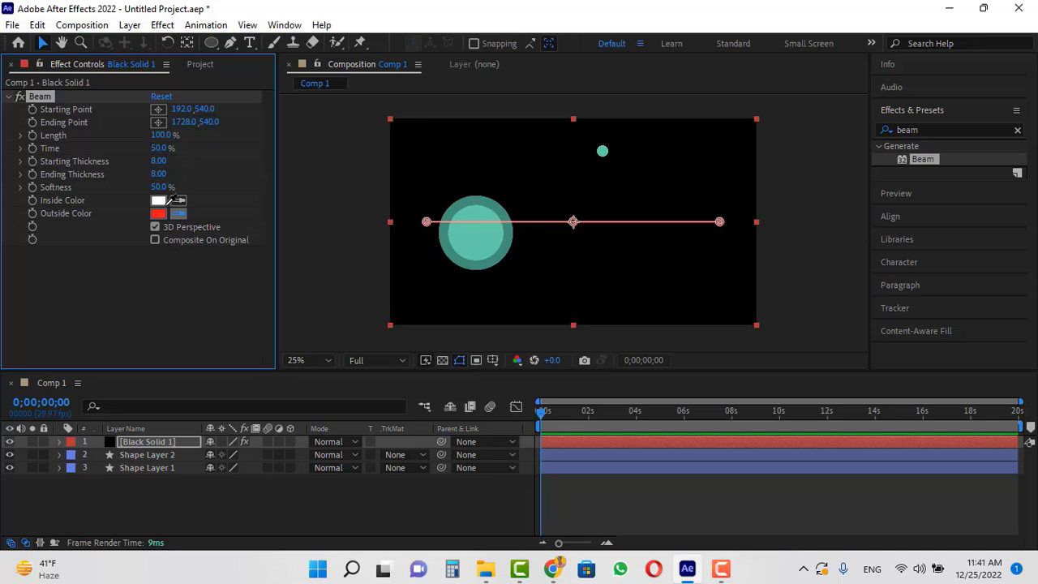
{"action": "left_click", "coordinate": [157, 201]}
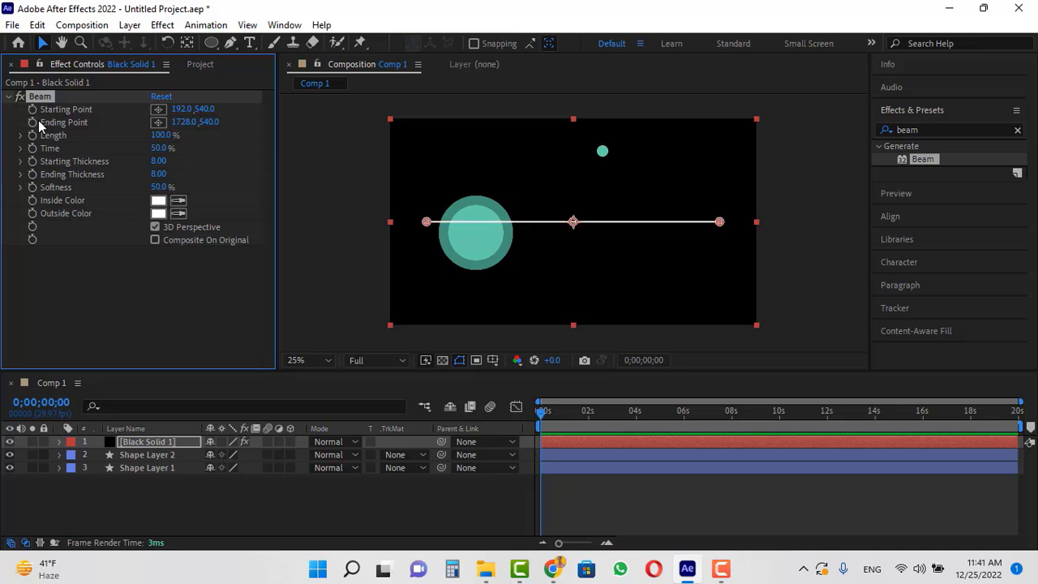
Add an expression to Beam's Starting Point and reveal both shape layers' Position.
{"action": "key", "text": "alt"}
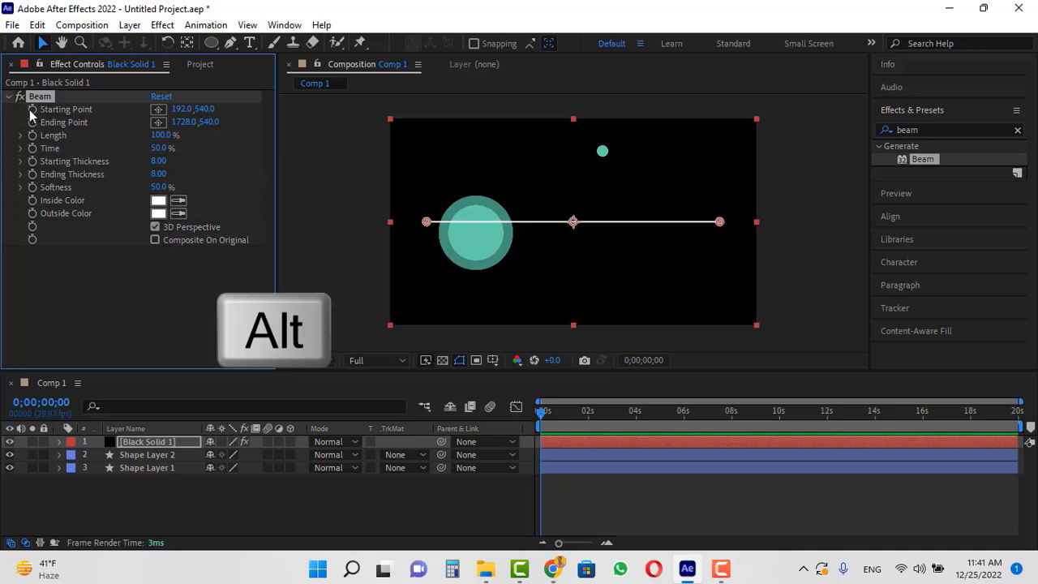
{"action": "left_click", "coordinate": [30, 110], "text": "alt"}
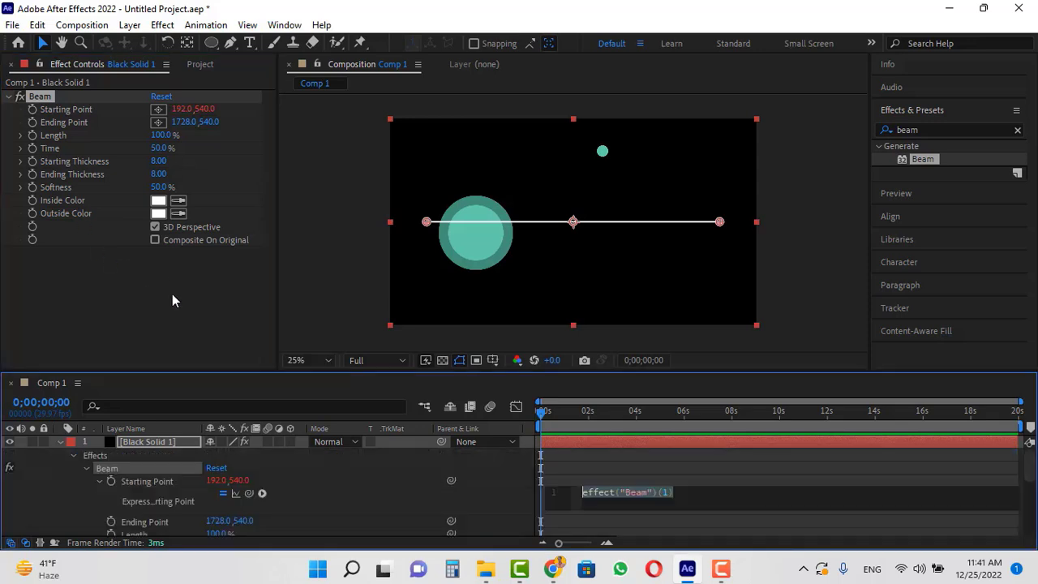
{"action": "key", "text": "ctrl"}
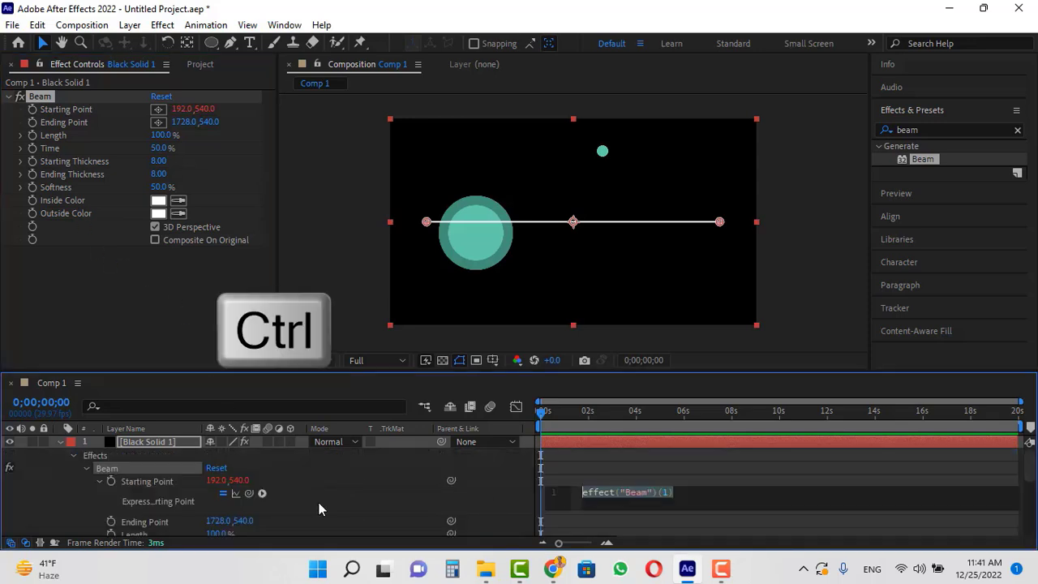
{"action": "scroll", "coordinate": [299, 502], "scroll_direction": "down", "scroll_amount": 5}
{"action": "left_click", "coordinate": [150, 515], "text": "ctrl"}
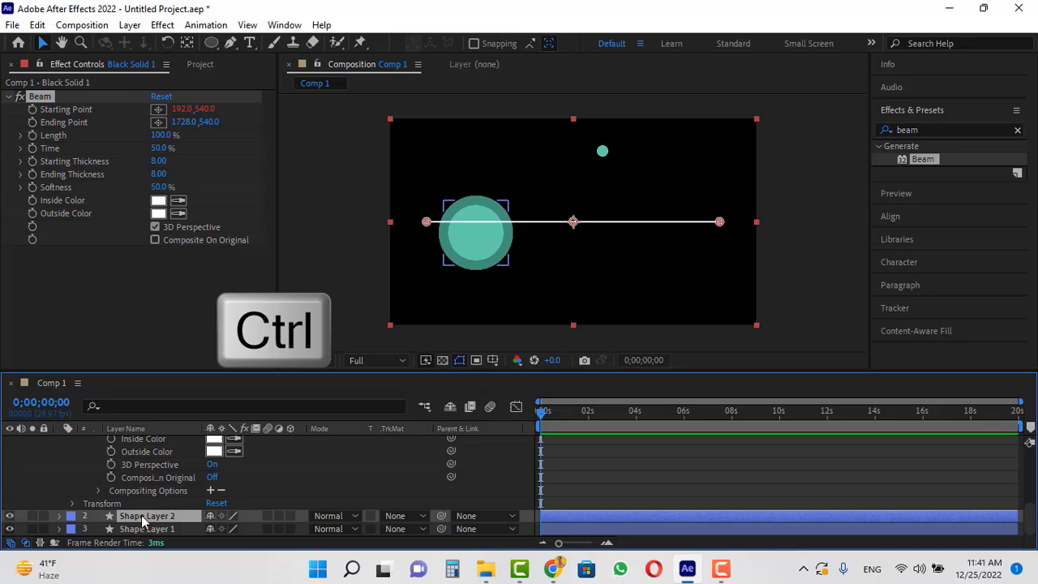
{"action": "left_click", "coordinate": [147, 528], "text": "ctrl"}
{"action": "key", "text": "p"}
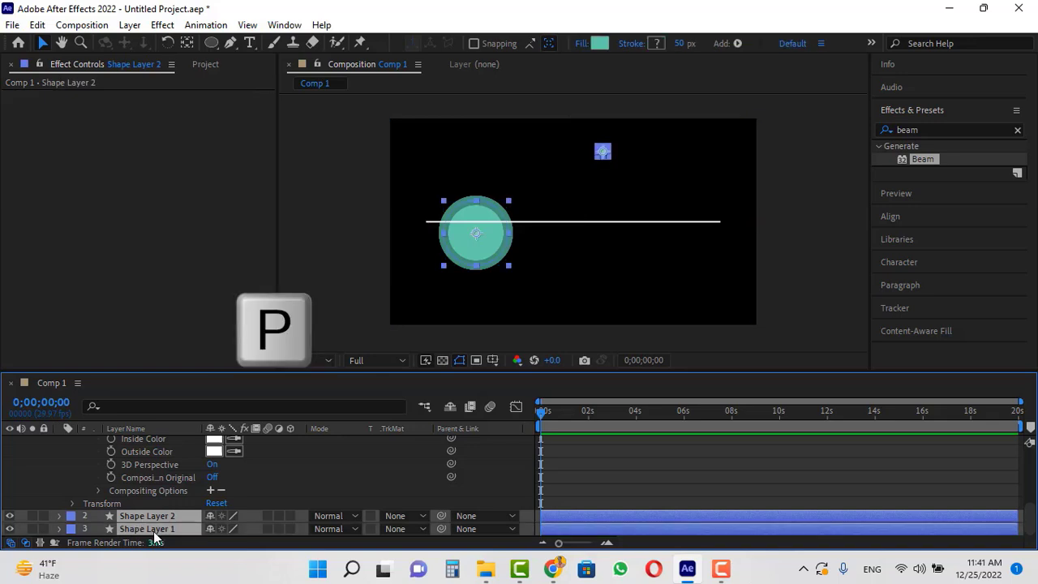
{"action": "scroll", "coordinate": [154, 531], "scroll_direction": "down", "scroll_amount": 1}
{"action": "scroll", "coordinate": [154, 531], "scroll_direction": "up", "scroll_amount": 5}
Pick-whip the Starting Point expression to Shape Layer 2's Position.
{"action": "left_click", "coordinate": [196, 479]}
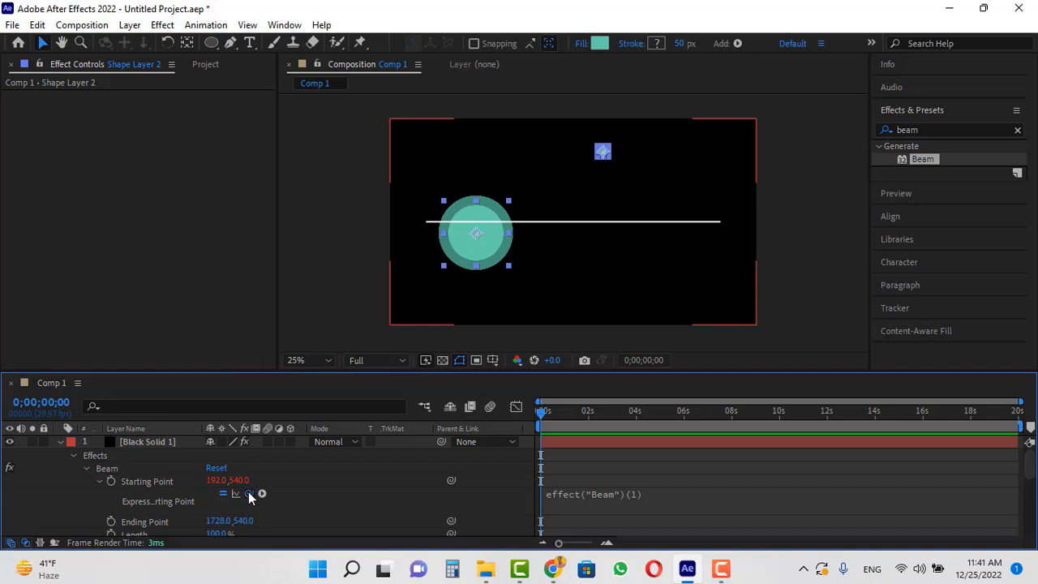
{"action": "left_click_drag", "start_coordinate": [249, 493], "coordinate": [127, 502]}
{"action": "key", "text": "Return"}
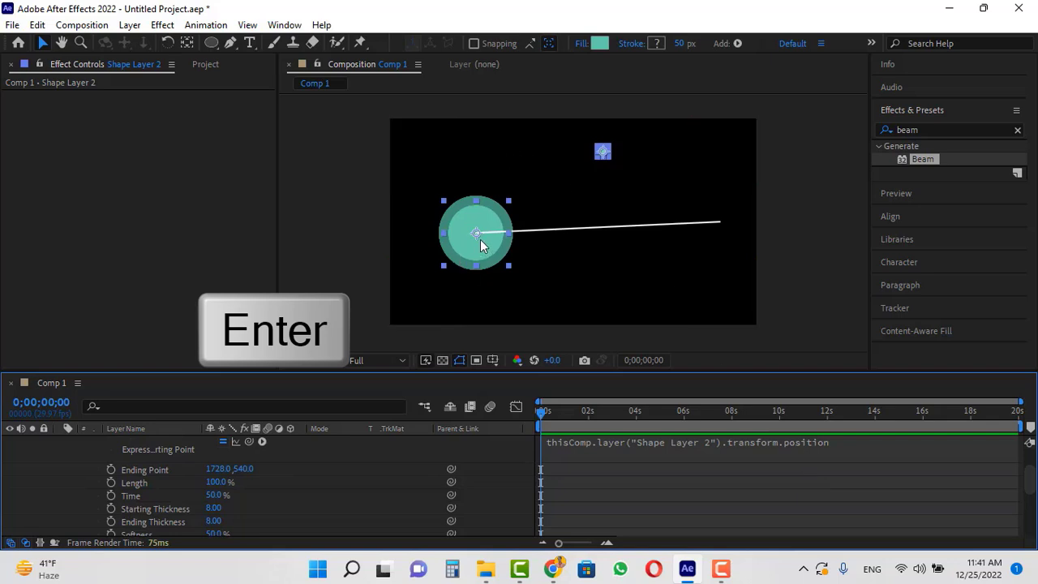
{"action": "left_click", "coordinate": [202, 507]}
{"action": "scroll", "coordinate": [202, 507], "scroll_direction": "up", "scroll_amount": 2}
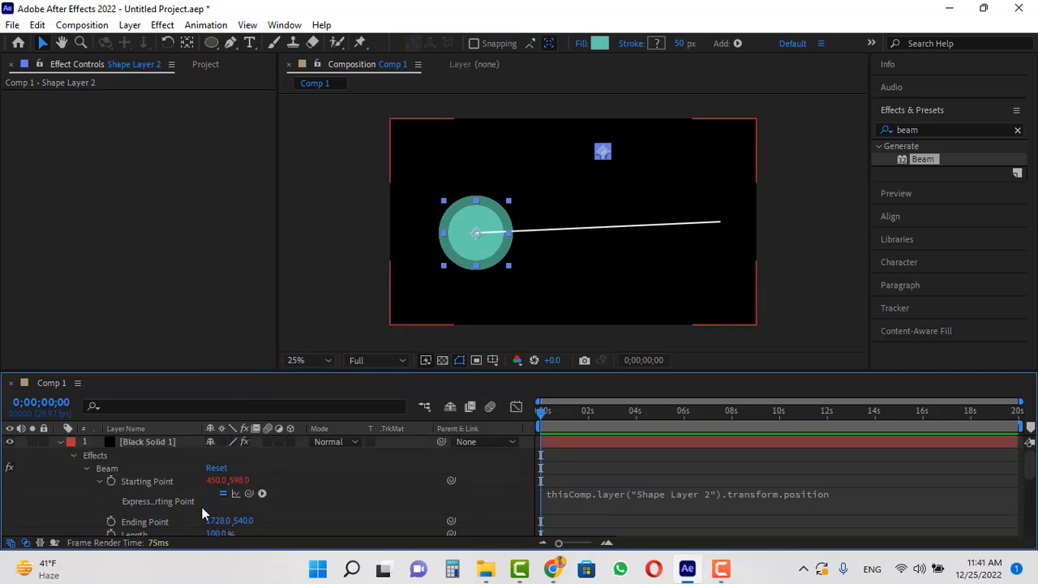
Link the Beam's Ending Point by expression to Shape Layer 1's Position.
{"action": "left_click", "coordinate": [148, 441]}
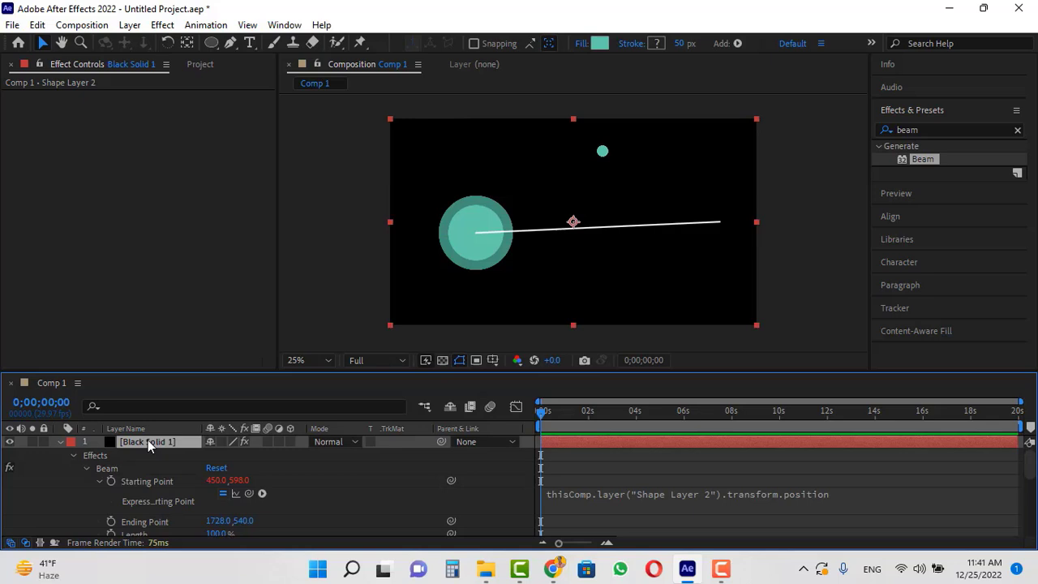
{"action": "key", "text": "alt"}
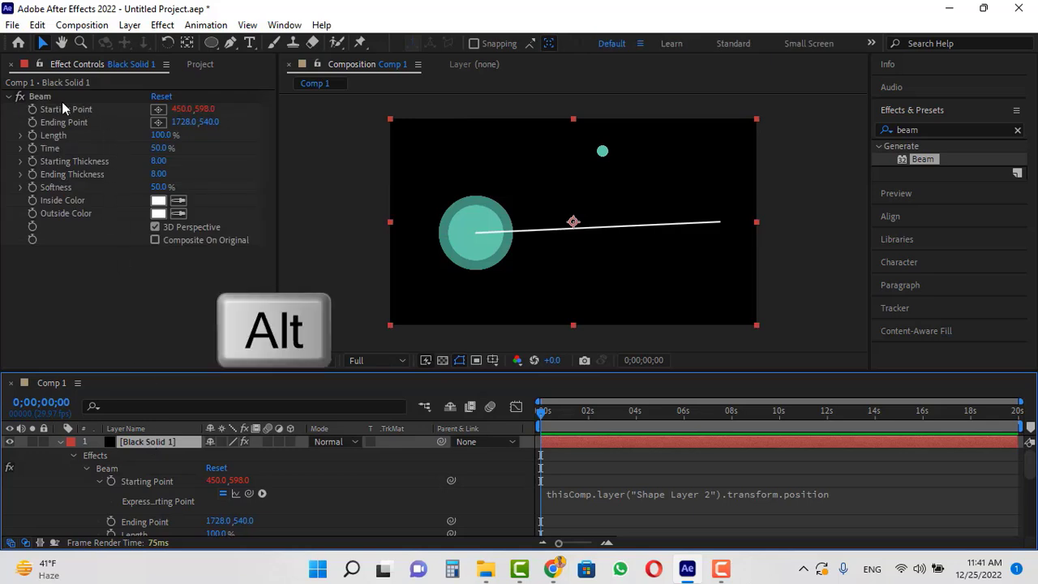
{"action": "left_click", "coordinate": [33, 122], "text": "alt"}
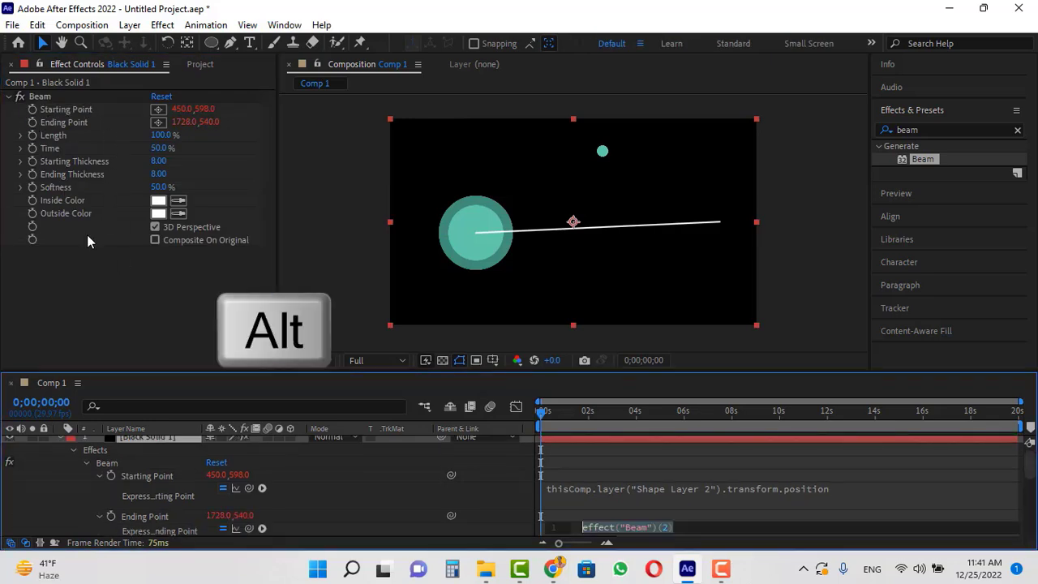
{"action": "scroll", "coordinate": [207, 501], "scroll_direction": "down", "scroll_amount": 2}
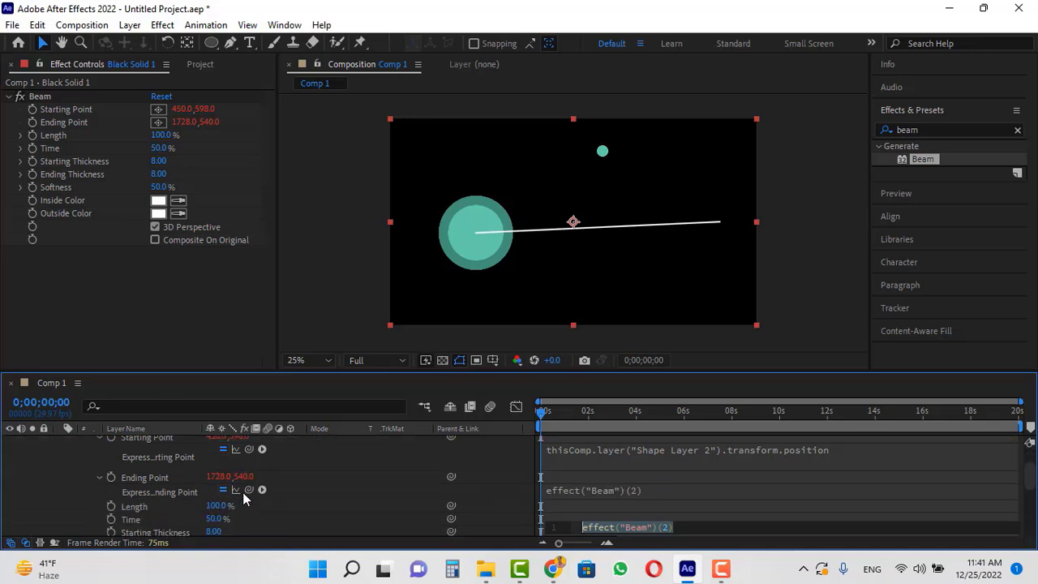
{"action": "left_click_drag", "start_coordinate": [247, 488], "coordinate": [136, 537]}
{"action": "key", "text": "Return"}
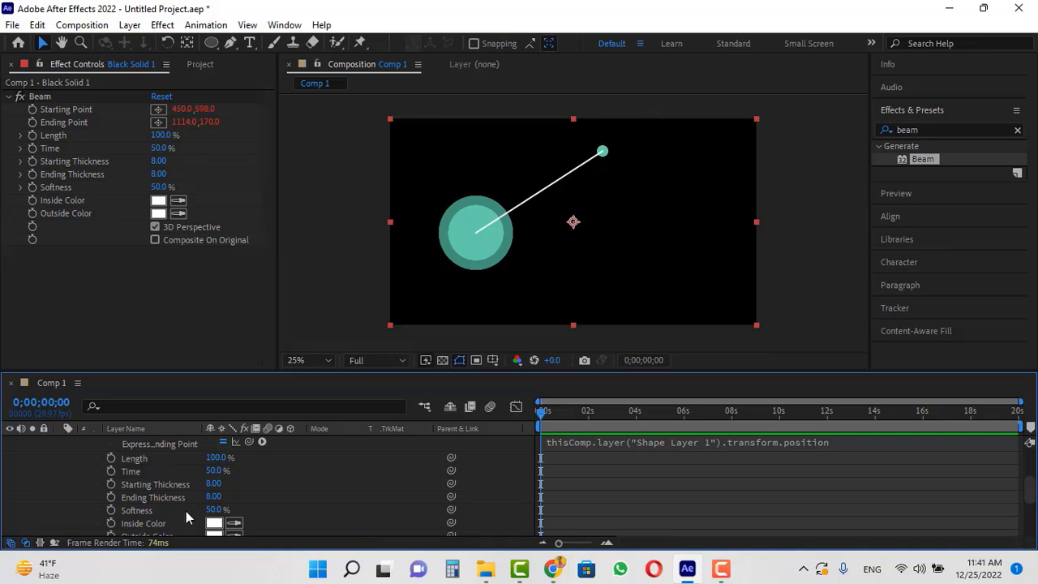
Move Shape Layer 2 above Black Solid 1 in the layer stack.
{"action": "scroll", "coordinate": [186, 510], "scroll_direction": "up", "scroll_amount": 5}
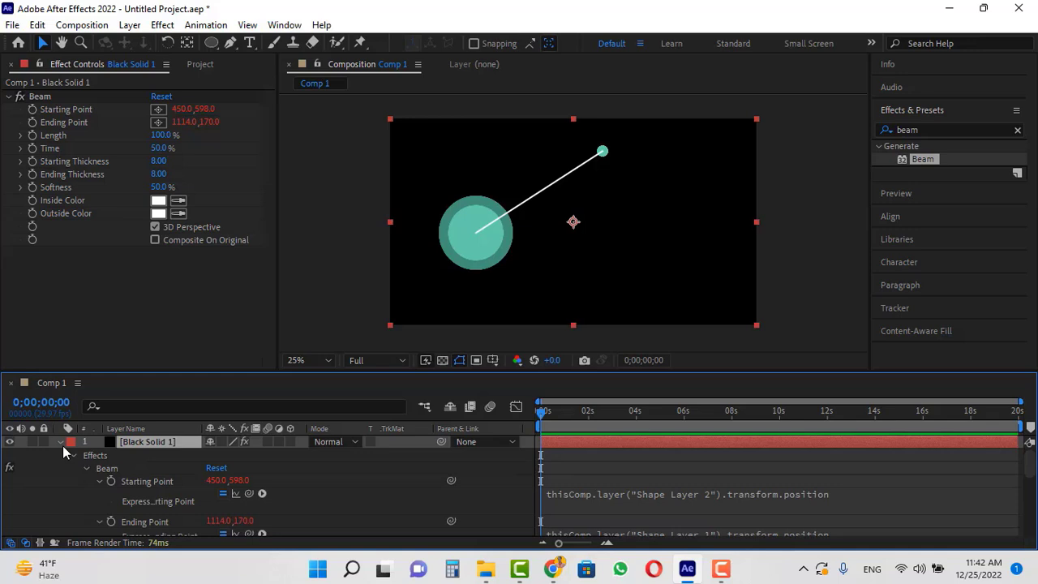
{"action": "left_click", "coordinate": [61, 442]}
{"action": "left_click", "coordinate": [140, 456]}
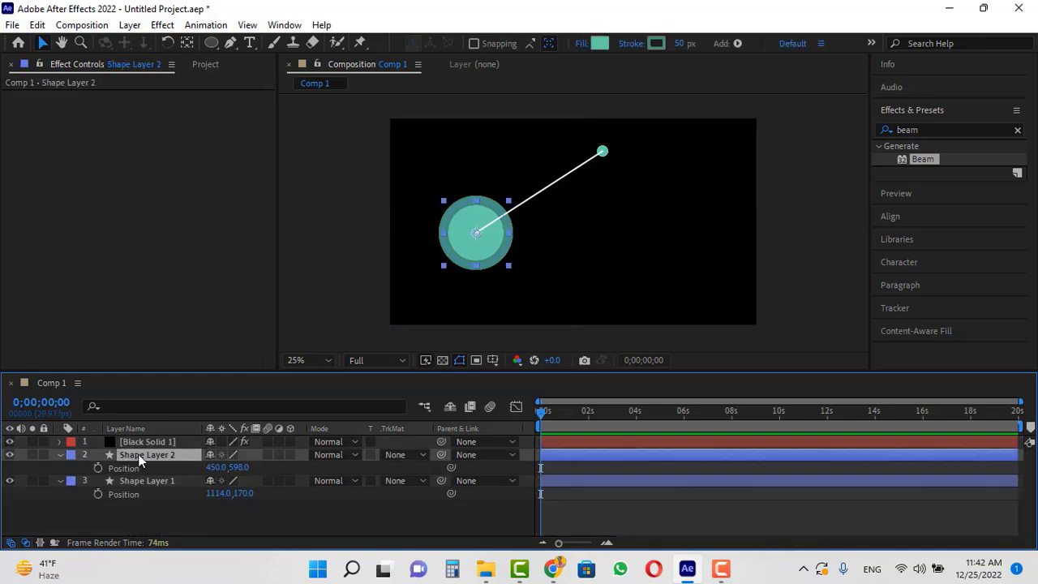
{"action": "left_click_drag", "start_coordinate": [139, 454], "coordinate": [141, 439]}
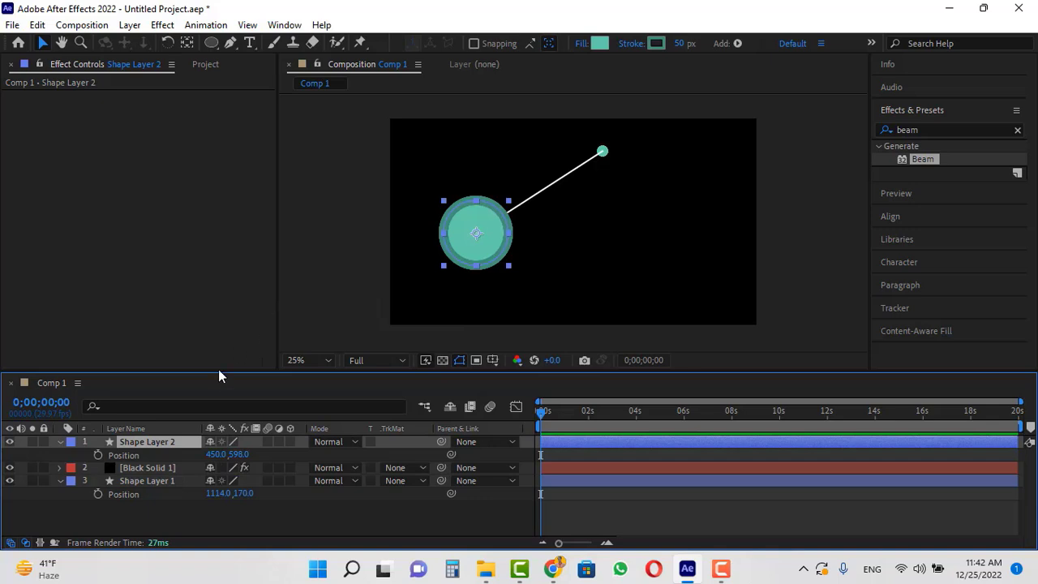
Set Beam Starting Thickness to 386.40, Ending Thickness to 24.30 and Softness to 0%.
{"action": "left_click", "coordinate": [129, 467]}
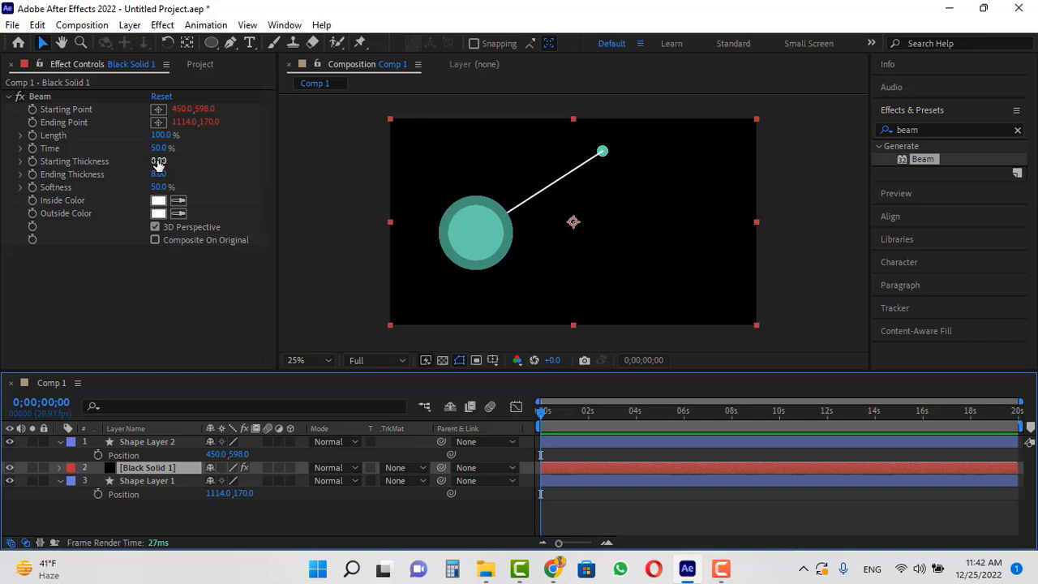
{"action": "left_click_drag", "start_coordinate": [158, 164], "coordinate": [756, 108]}
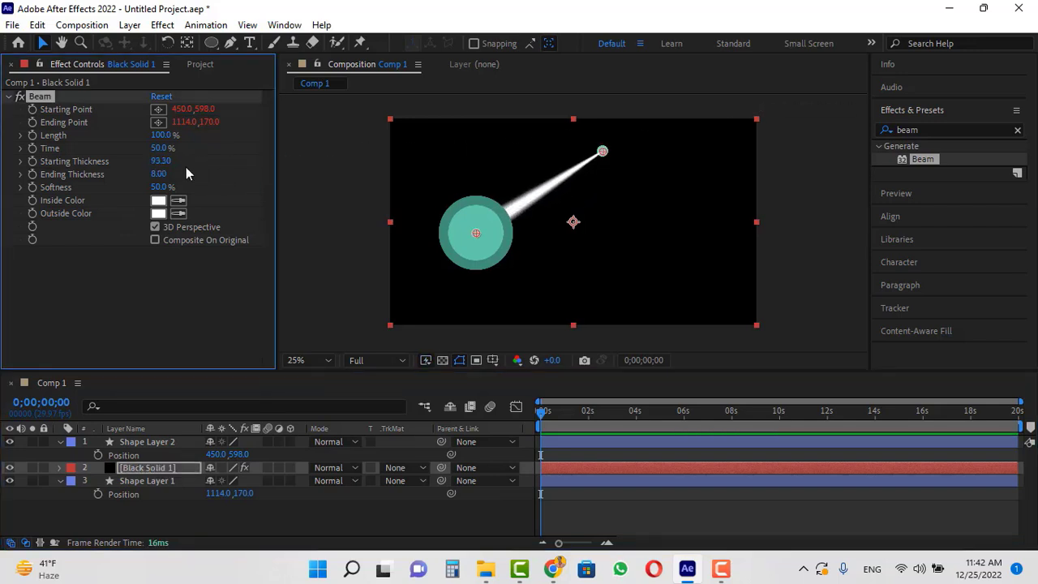
{"action": "left_click_drag", "start_coordinate": [165, 163], "coordinate": [197, 189]}
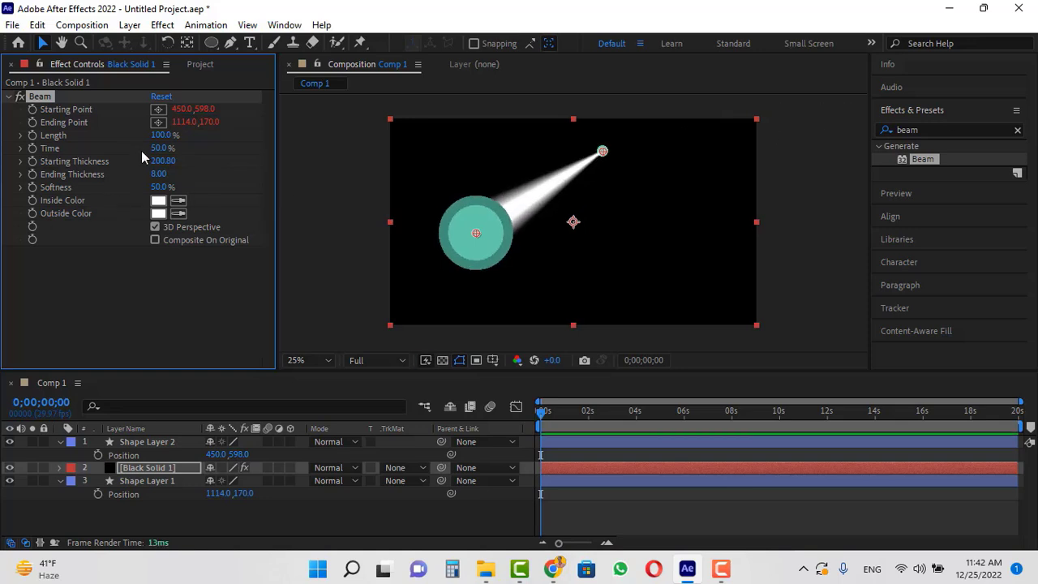
{"action": "left_click_drag", "start_coordinate": [239, 150], "coordinate": [277, 150]}
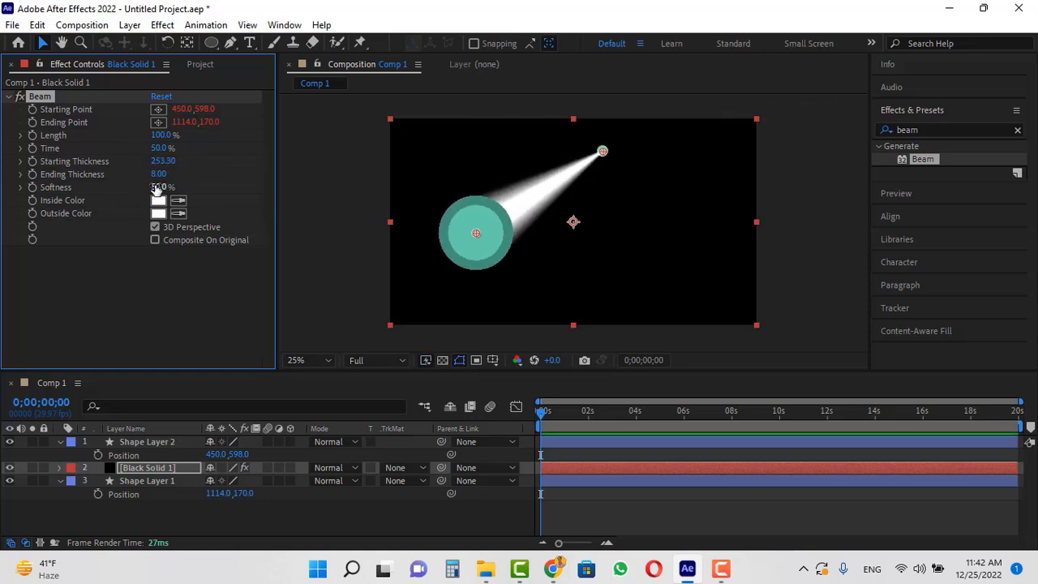
{"action": "left_click_drag", "start_coordinate": [157, 188], "coordinate": [79, 182]}
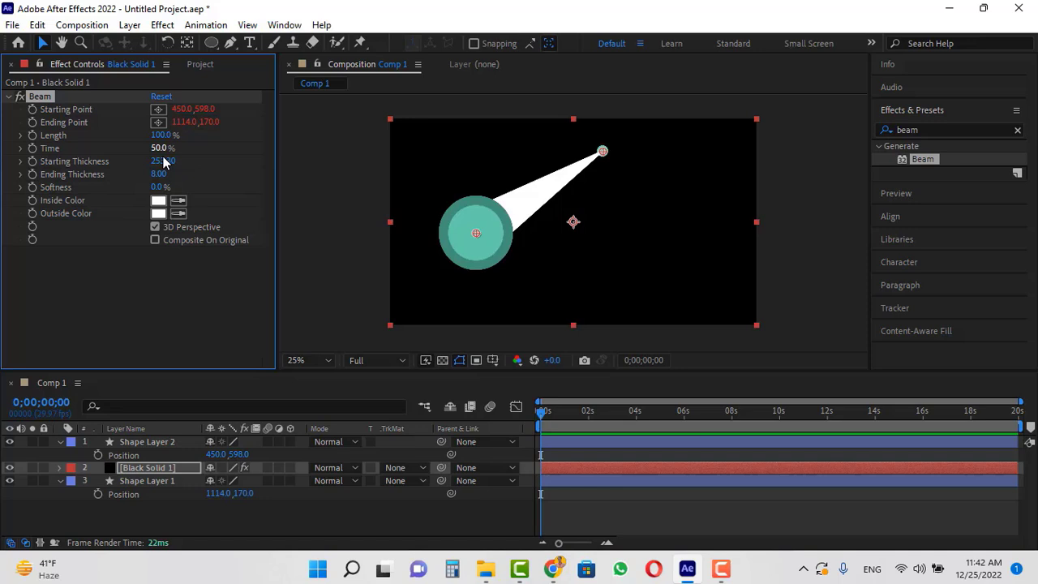
{"action": "left_click_drag", "start_coordinate": [163, 161], "coordinate": [170, 162]}
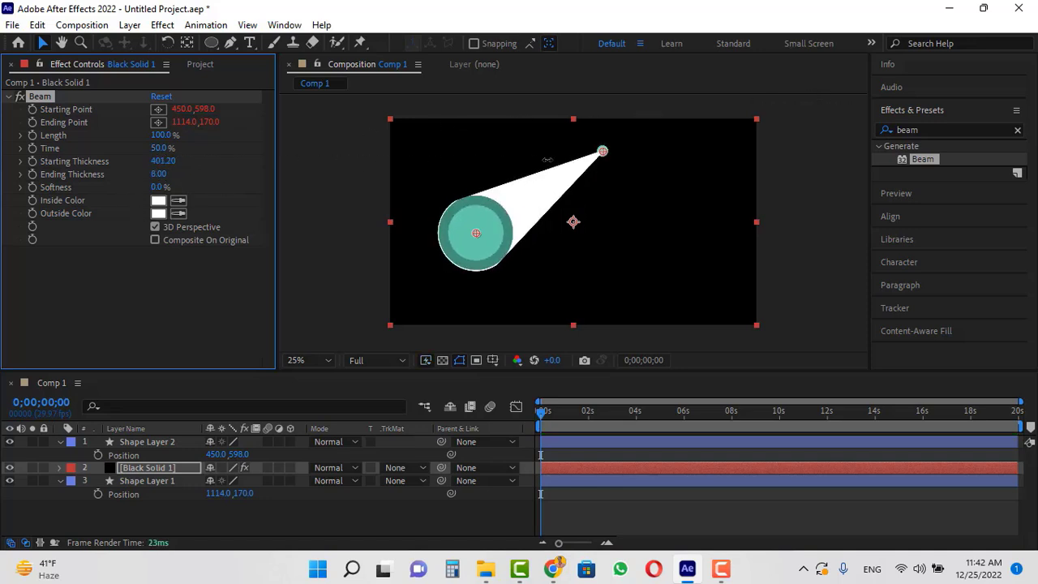
{"action": "left_click_drag", "start_coordinate": [547, 159], "coordinate": [432, 165]}
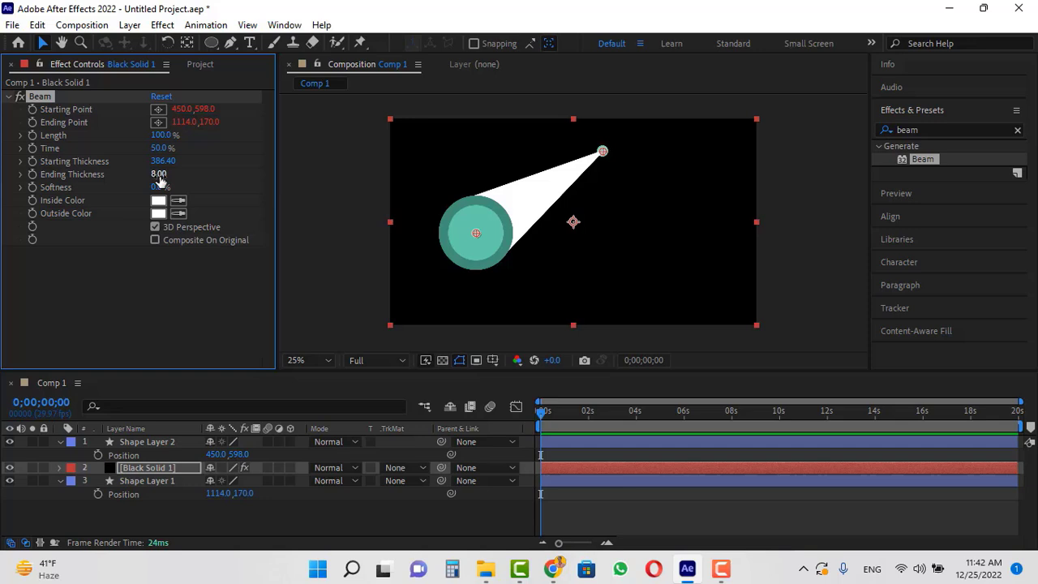
{"action": "left_click_drag", "start_coordinate": [159, 179], "coordinate": [855, 211]}
{"action": "left_click", "coordinate": [847, 206]}
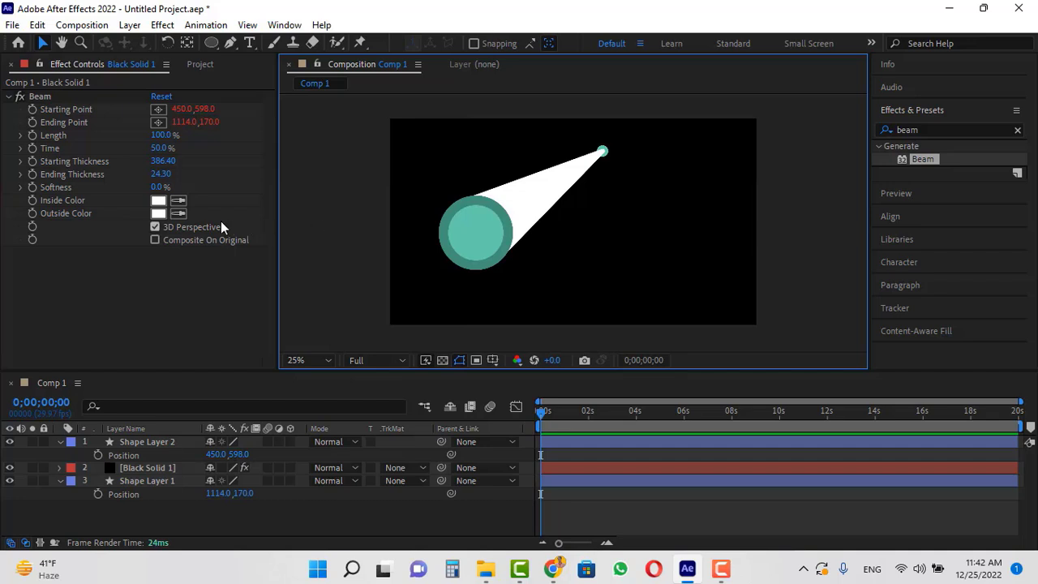
Duplicate the beam solid, colour its Beam teal inside and out, with Length 0% and Time 4%.
{"action": "left_click", "coordinate": [136, 468]}
{"action": "key", "text": "ctrl+d"}
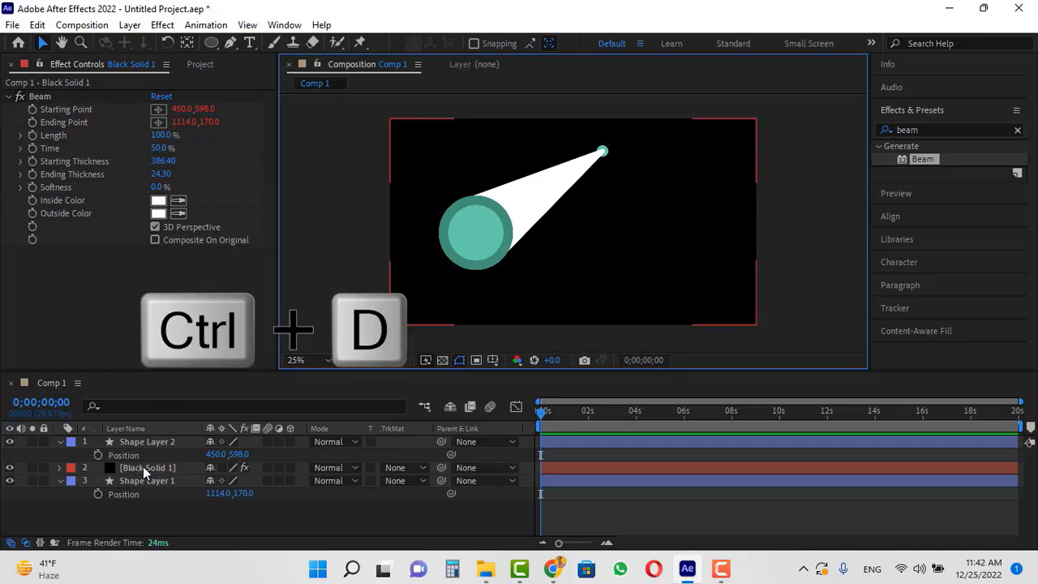
{"action": "left_click", "coordinate": [143, 467]}
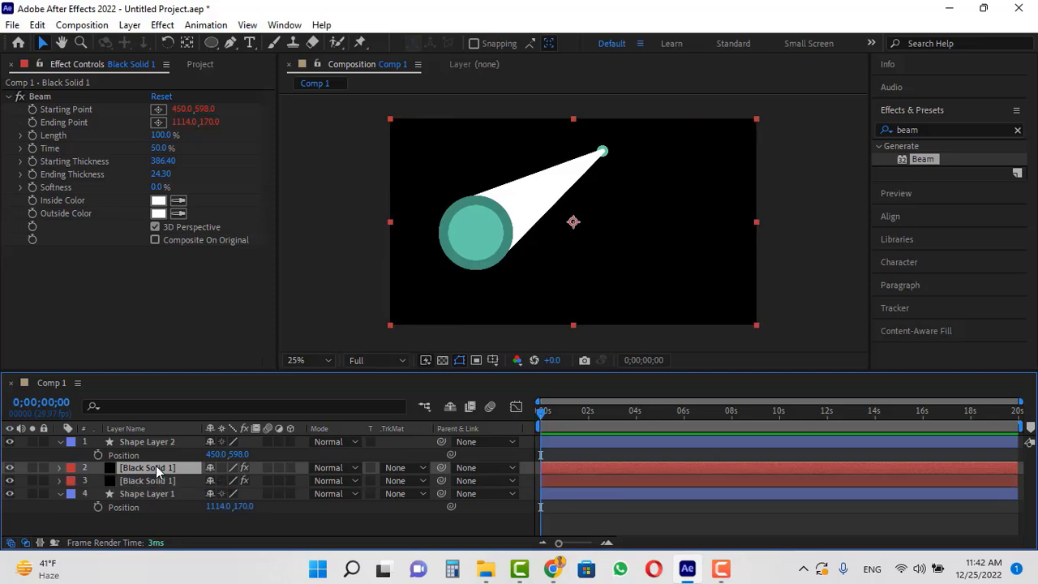
{"action": "left_click", "coordinate": [179, 201]}
{"action": "left_click", "coordinate": [480, 199]}
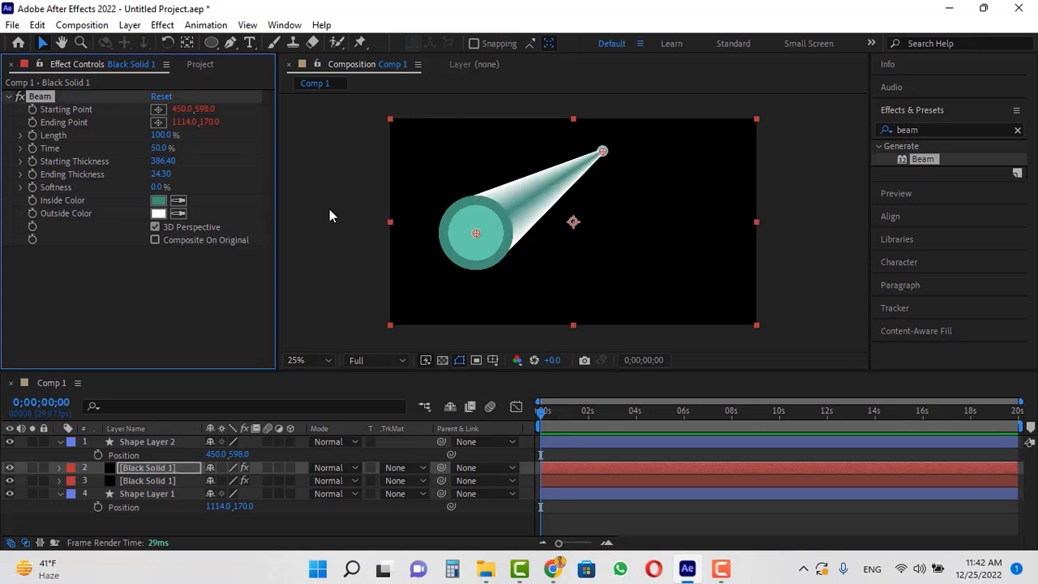
{"action": "left_click", "coordinate": [179, 214]}
{"action": "left_click", "coordinate": [482, 194]}
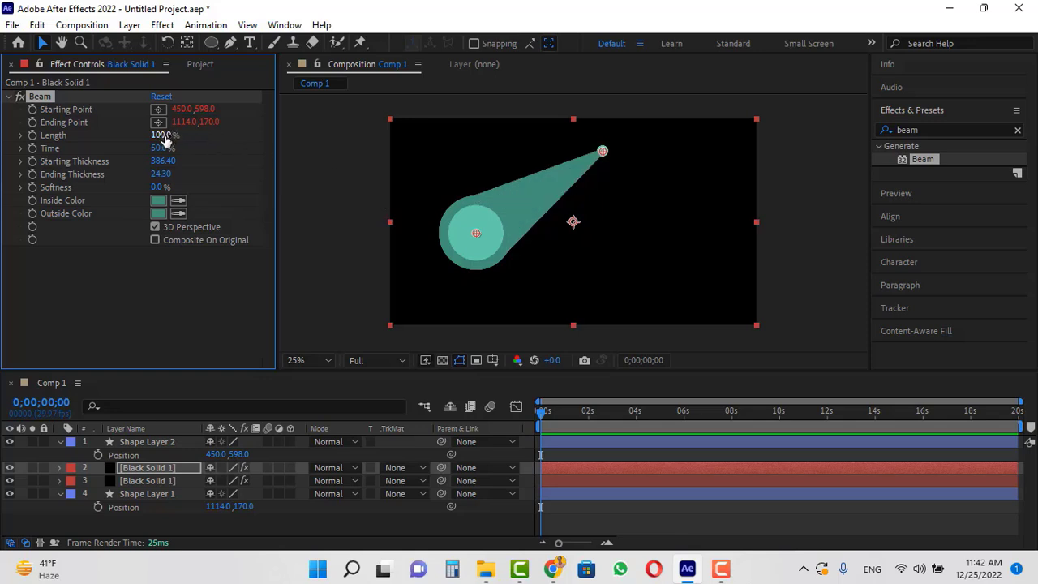
{"action": "left_click_drag", "start_coordinate": [165, 140], "coordinate": [44, 134]}
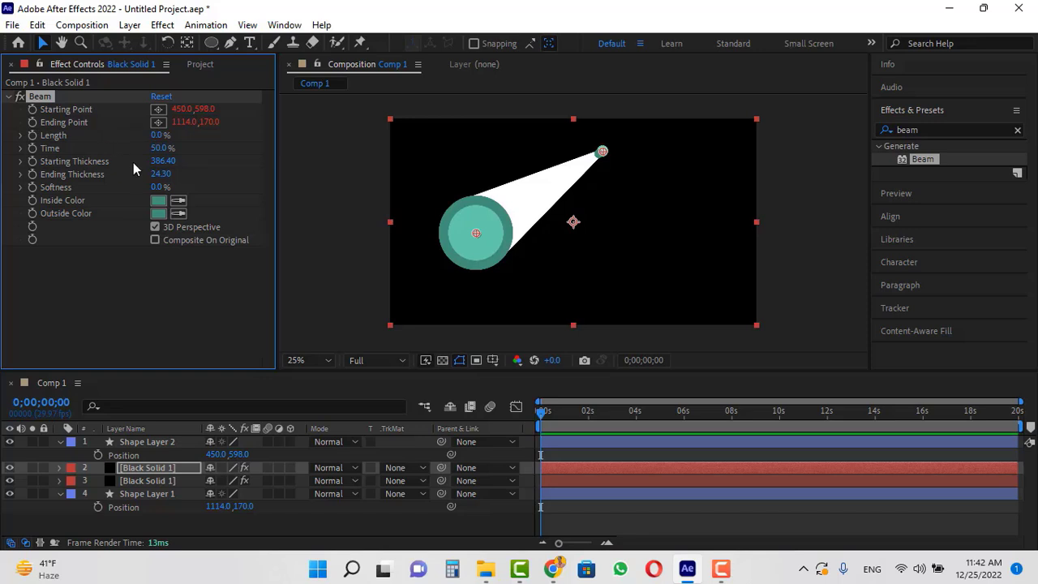
{"action": "left_click_drag", "start_coordinate": [160, 148], "coordinate": [128, 145]}
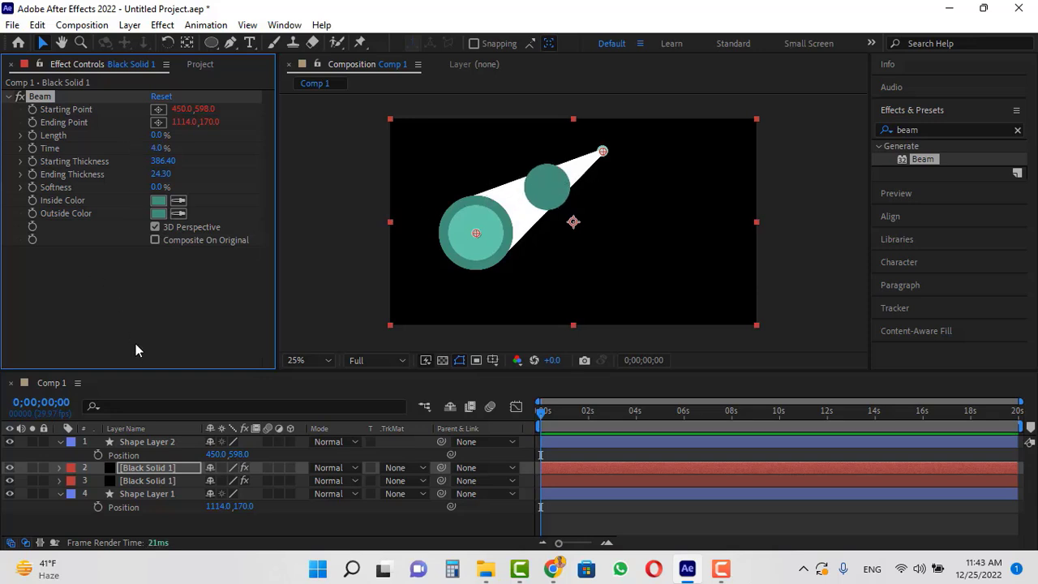
Duplicate the beam solid again and set its inside and outside colours to white.
{"action": "left_click", "coordinate": [147, 469]}
{"action": "key", "text": "ctrl+d"}
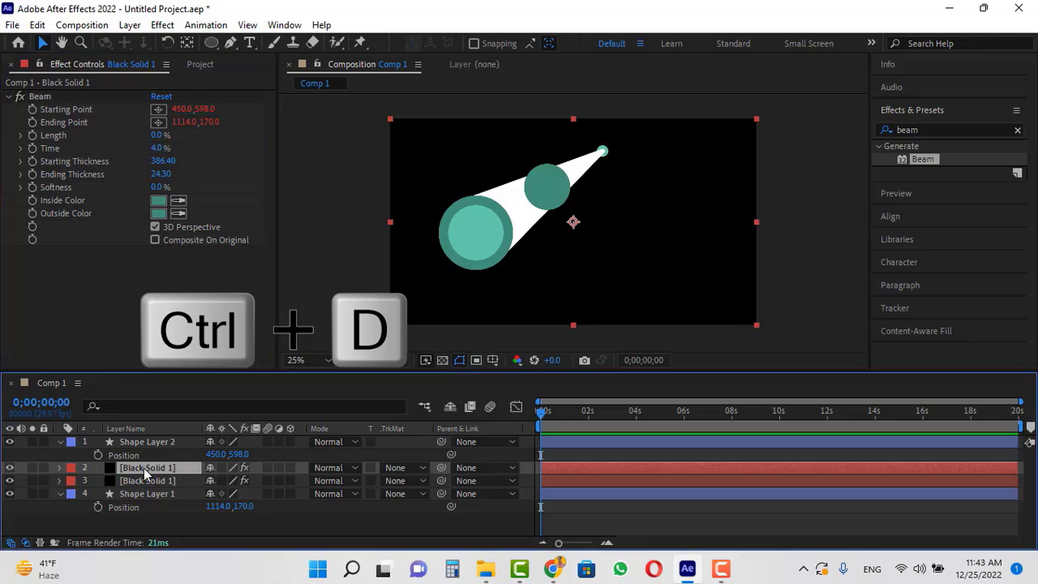
{"action": "key", "text": "ctrl+d"}
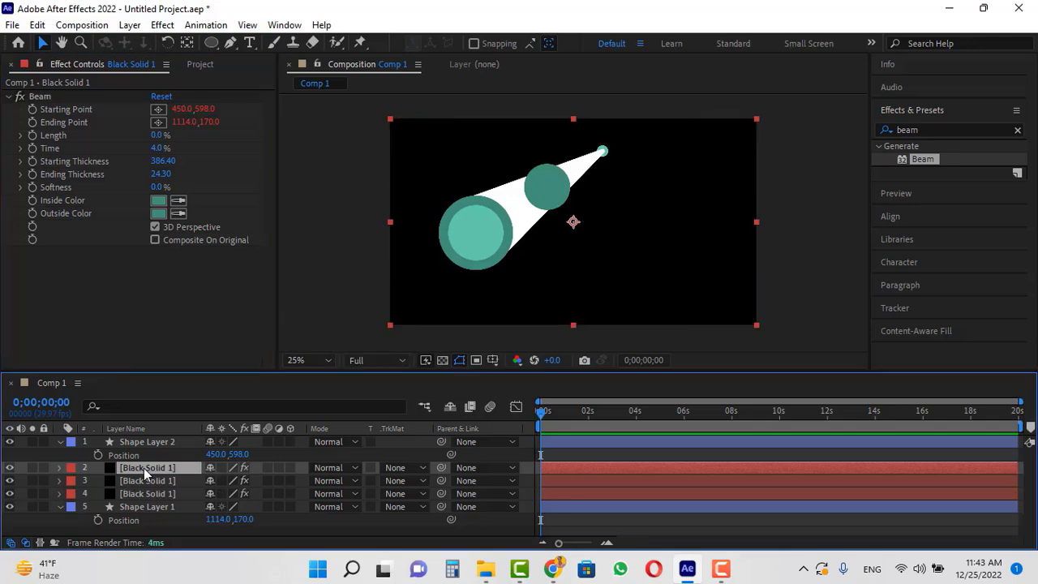
{"action": "left_click", "coordinate": [159, 201]}
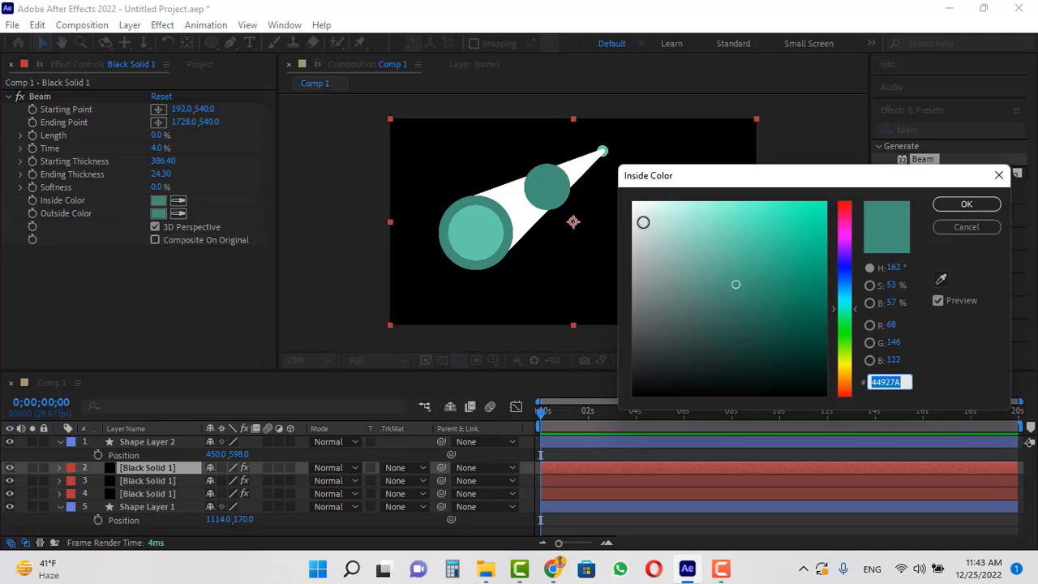
{"action": "left_click", "coordinate": [643, 222]}
{"action": "left_click", "coordinate": [967, 203]}
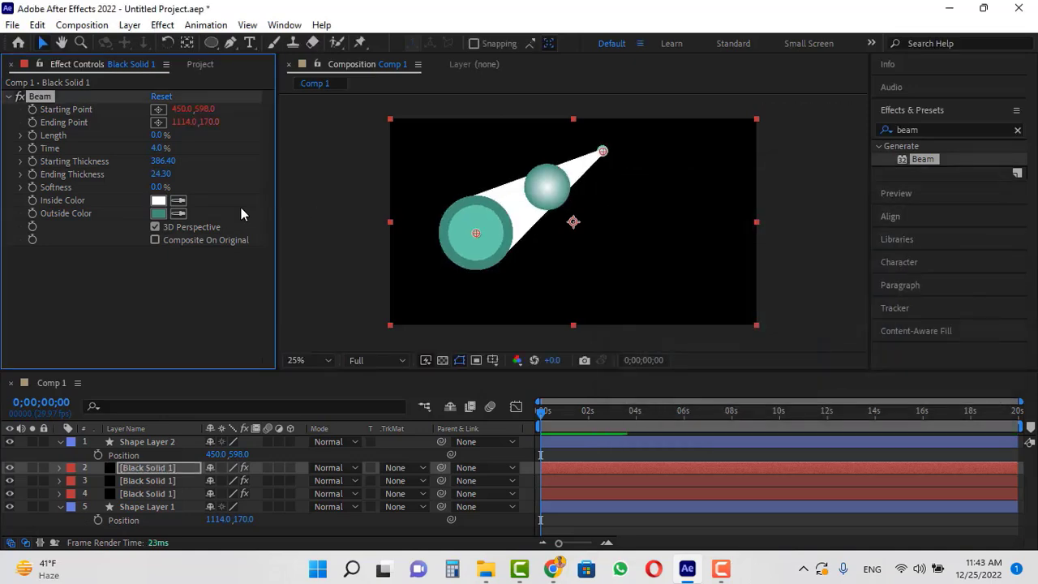
{"action": "left_click", "coordinate": [164, 192]}
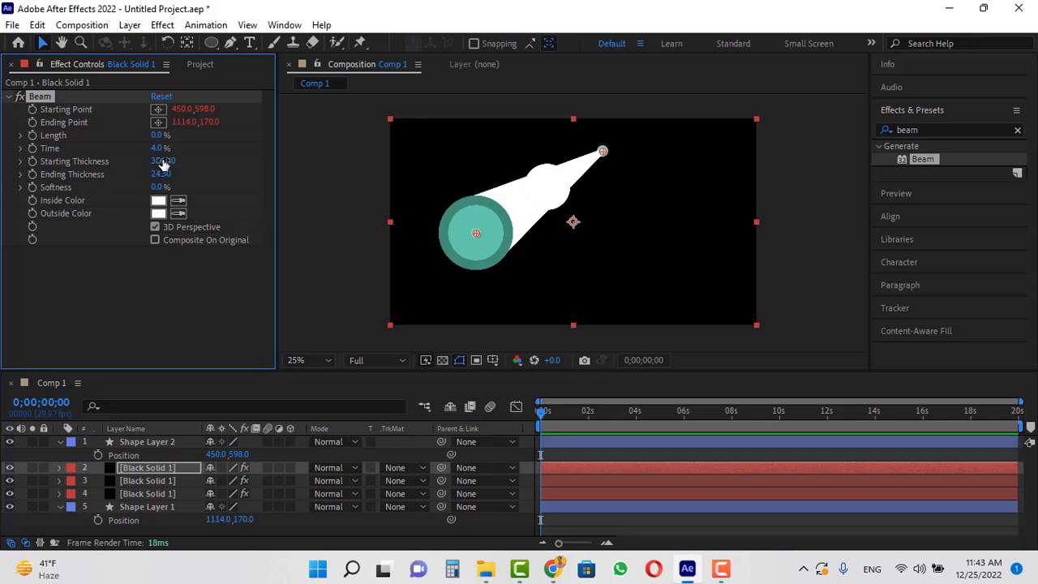
Reduce this copy's Starting Thickness to 337.40.
{"action": "left_click_drag", "start_coordinate": [162, 162], "coordinate": [2, 198]}
{"action": "left_click_drag", "start_coordinate": [151, 165], "coordinate": [137, 162]}
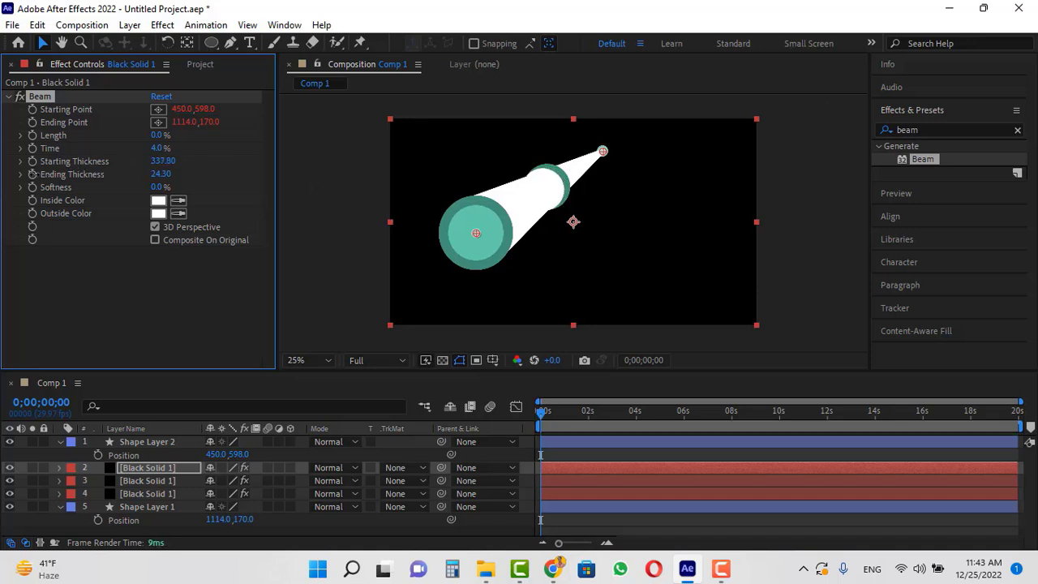
{"action": "left_click_drag", "start_coordinate": [33, 174], "coordinate": [53, 172]}
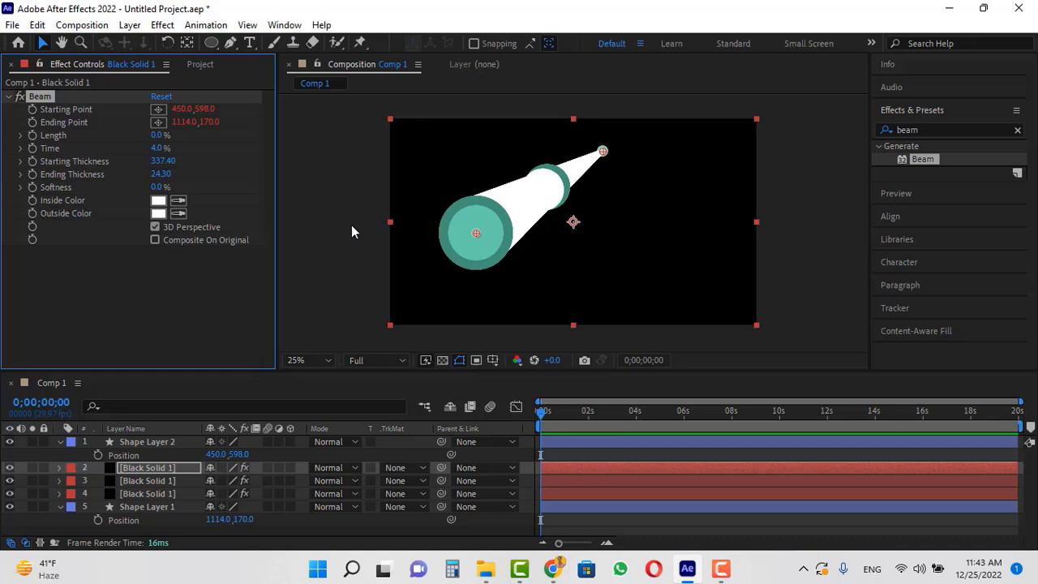
Move Shape Layer 2 to 1622,750 and Shape Layer 1 to 1270,398 so the cone runs diagonally.
{"action": "left_click", "coordinate": [807, 273]}
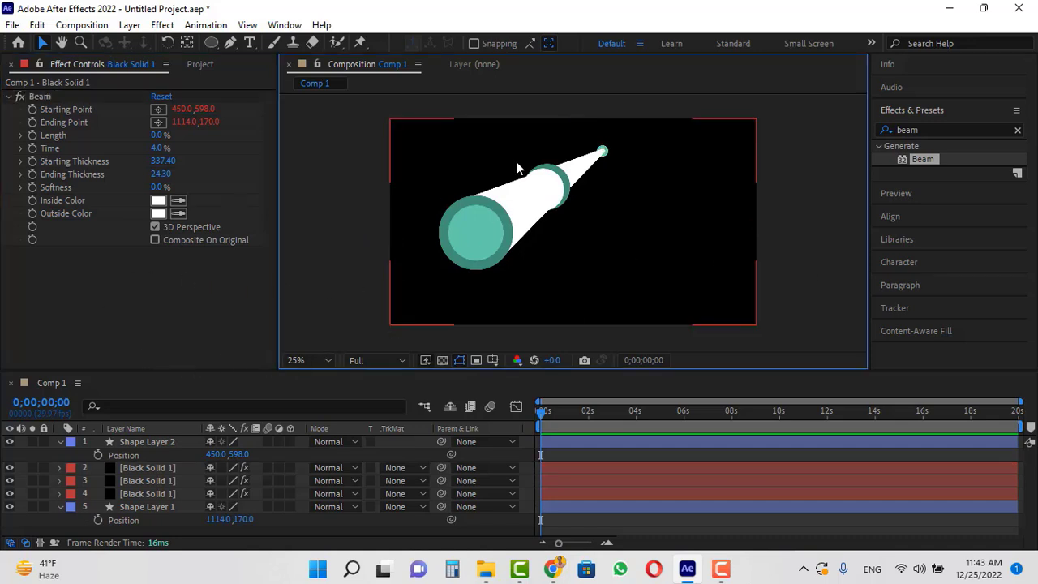
{"action": "left_click", "coordinate": [484, 233]}
{"action": "left_click_drag", "start_coordinate": [489, 232], "coordinate": [712, 253]}
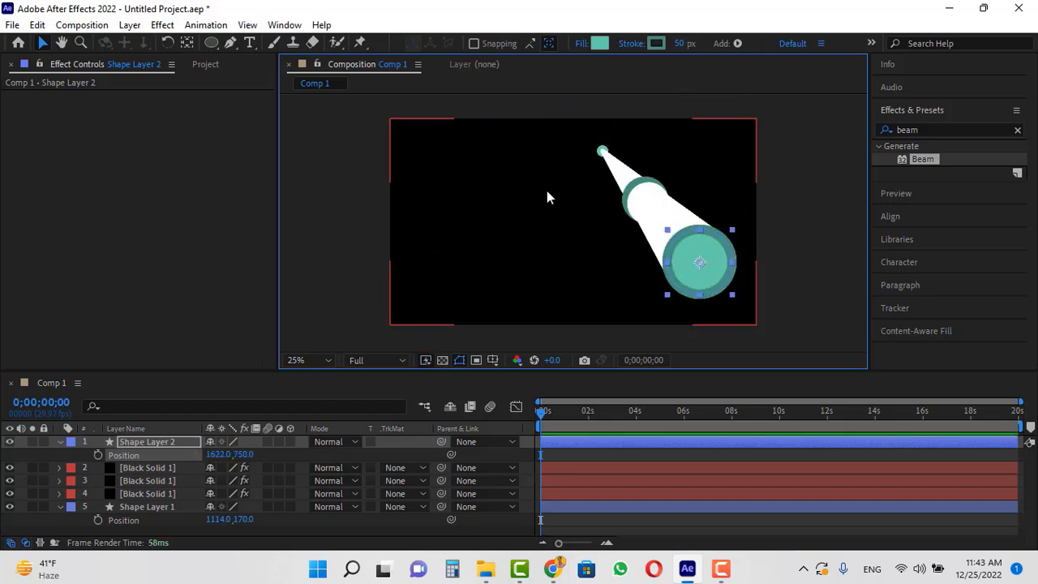
{"action": "left_click", "coordinate": [162, 504]}
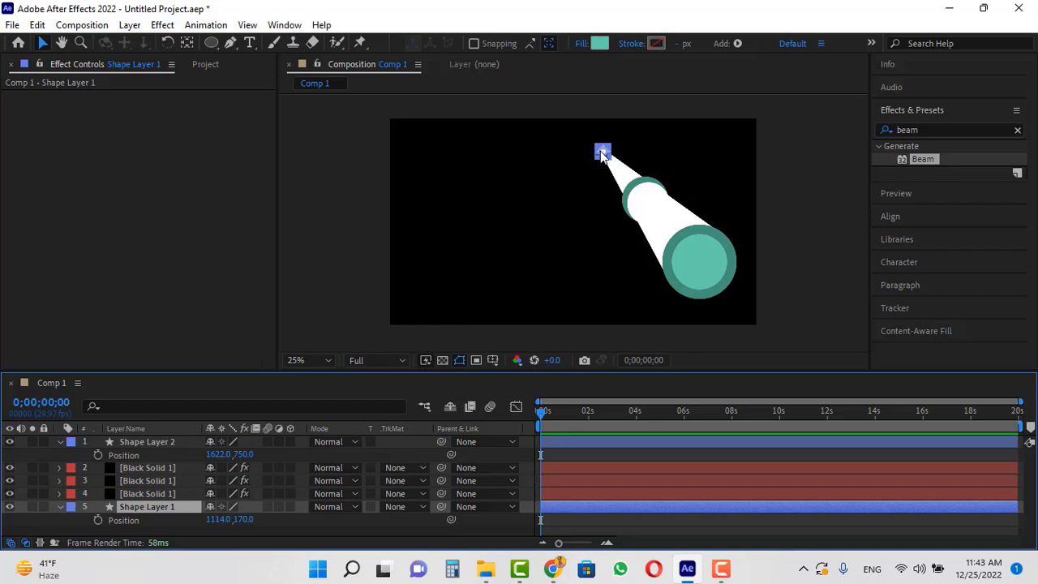
{"action": "left_click_drag", "start_coordinate": [601, 153], "coordinate": [633, 195]}
Enable Position keyframing on both shape layers; at 20f, move the big circle left and the beam tip down.
{"action": "left_click", "coordinate": [99, 519]}
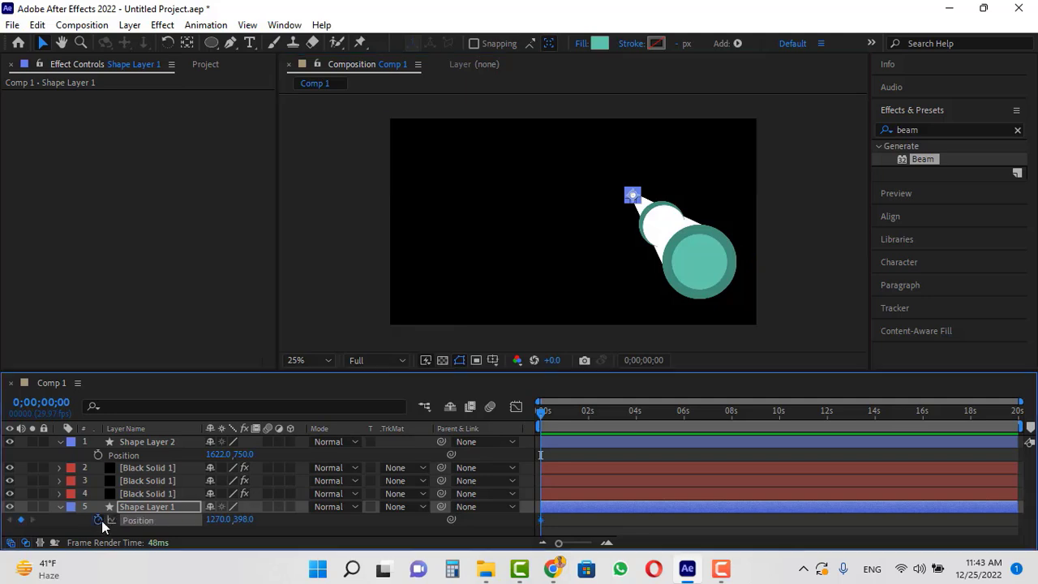
{"action": "left_click", "coordinate": [98, 455]}
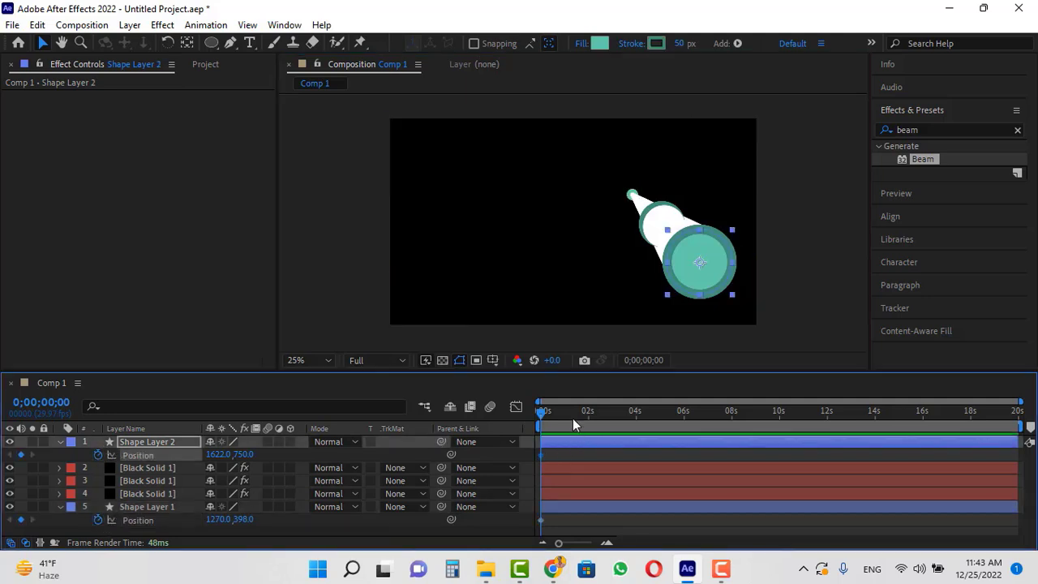
{"action": "left_click_drag", "start_coordinate": [558, 543], "coordinate": [585, 545]}
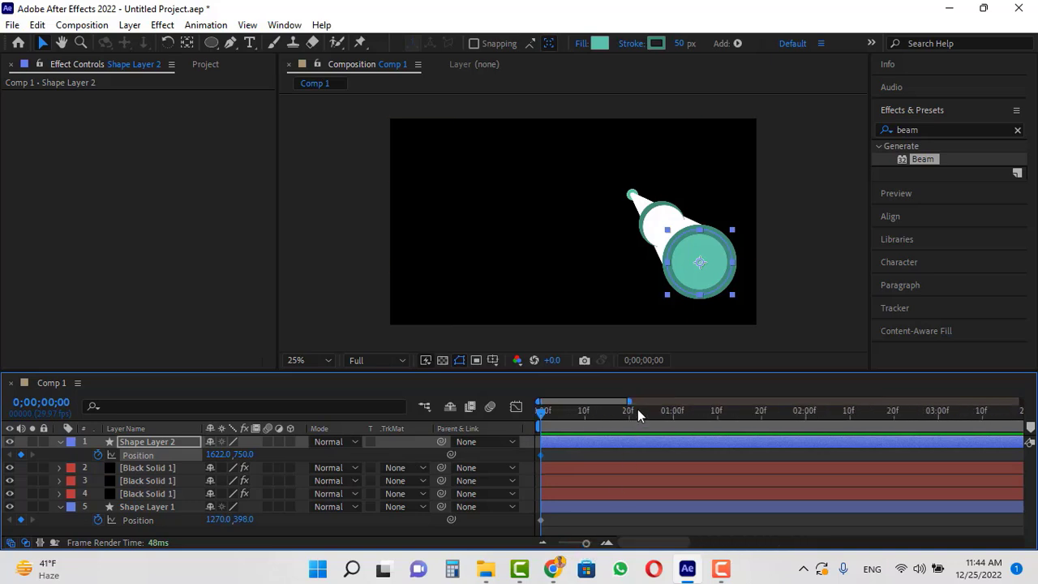
{"action": "left_click_drag", "start_coordinate": [638, 415], "coordinate": [628, 415]}
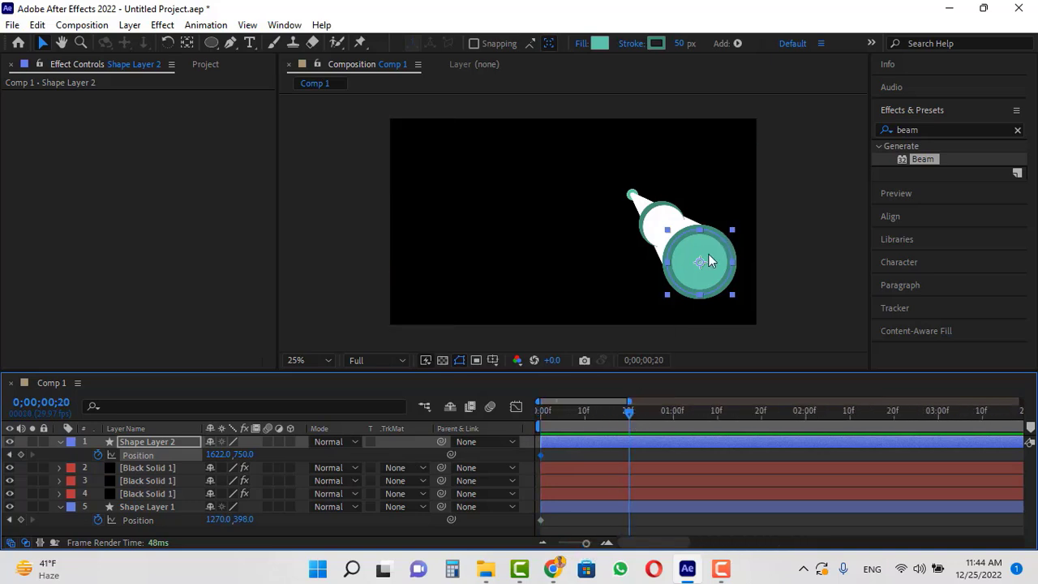
{"action": "left_click_drag", "start_coordinate": [709, 261], "coordinate": [535, 257]}
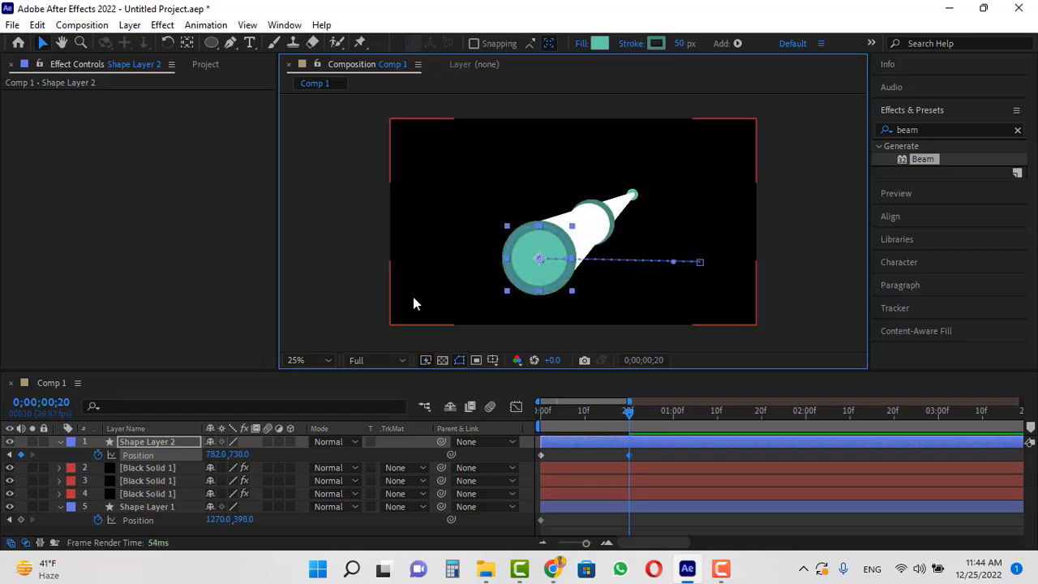
{"action": "left_click", "coordinate": [147, 506]}
{"action": "left_click", "coordinate": [634, 207]}
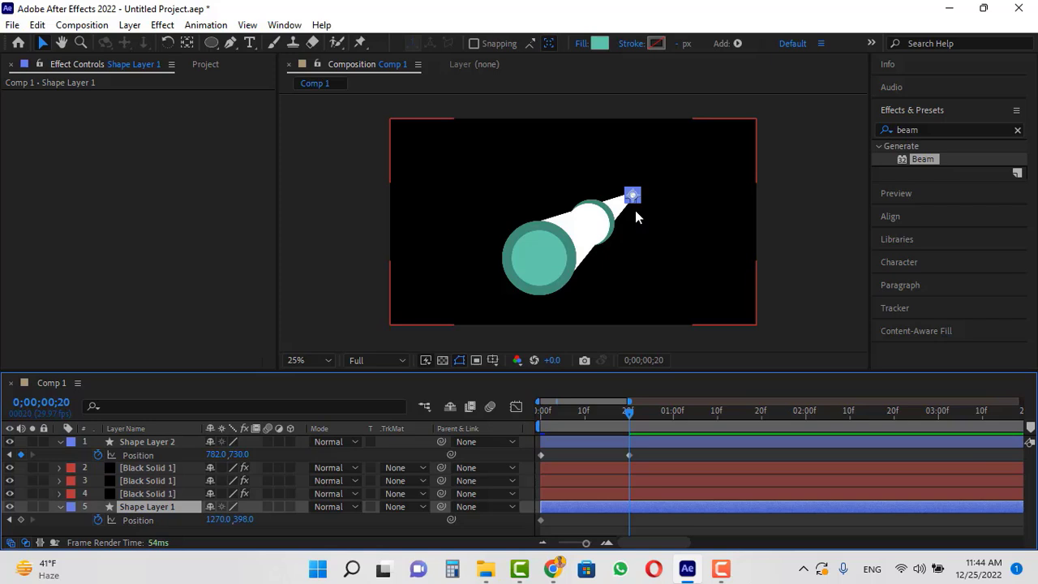
{"action": "left_click_drag", "start_coordinate": [634, 196], "coordinate": [651, 288]}
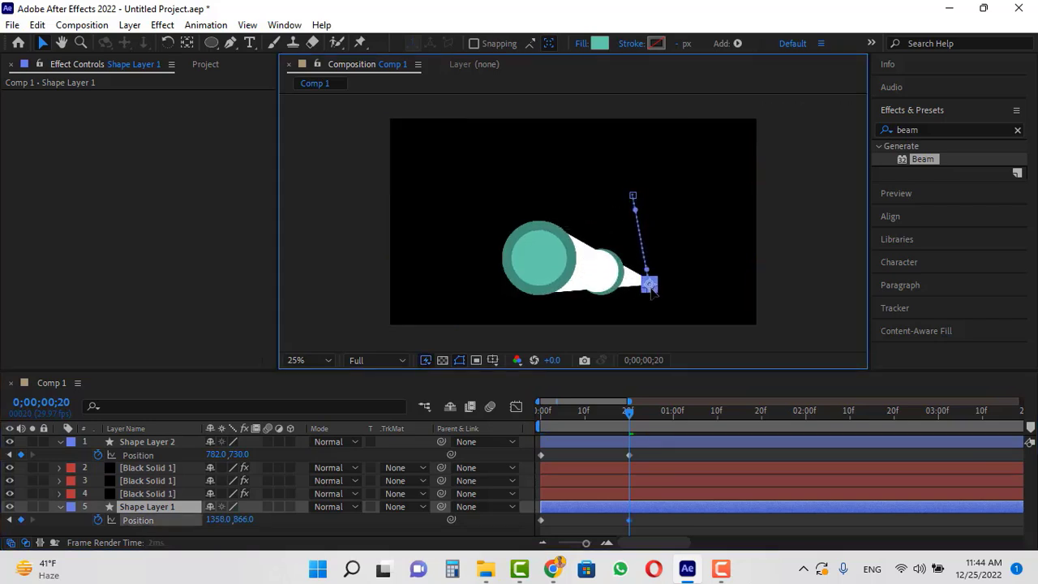
Key both positions, then at 1;18 move the big circle up-left and the beam tip to X 1014, Y 533.
{"action": "left_click", "coordinate": [611, 411]}
{"action": "left_click_drag", "start_coordinate": [611, 411], "coordinate": [669, 427]}
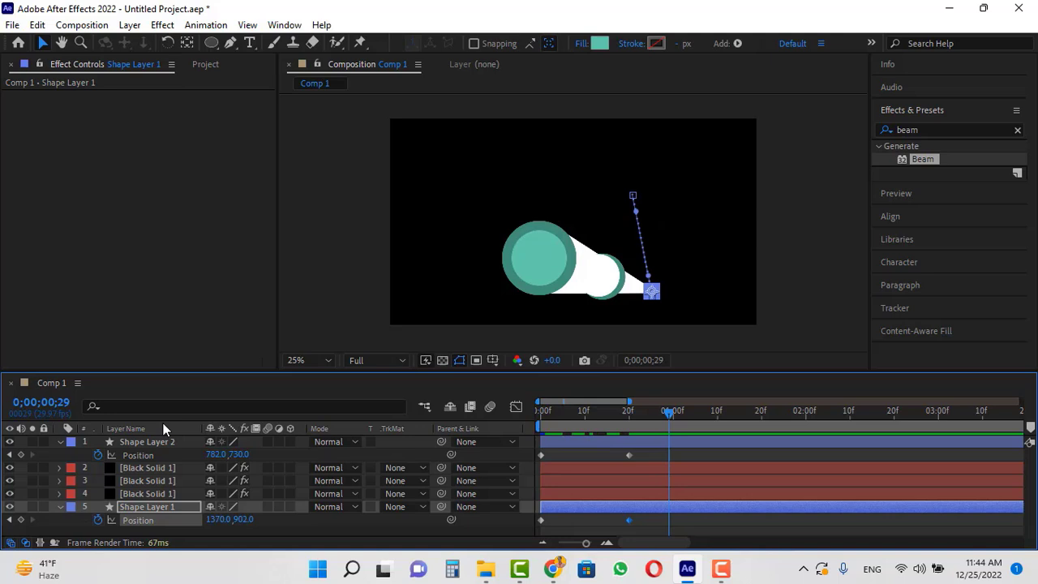
{"action": "left_click", "coordinate": [21, 454]}
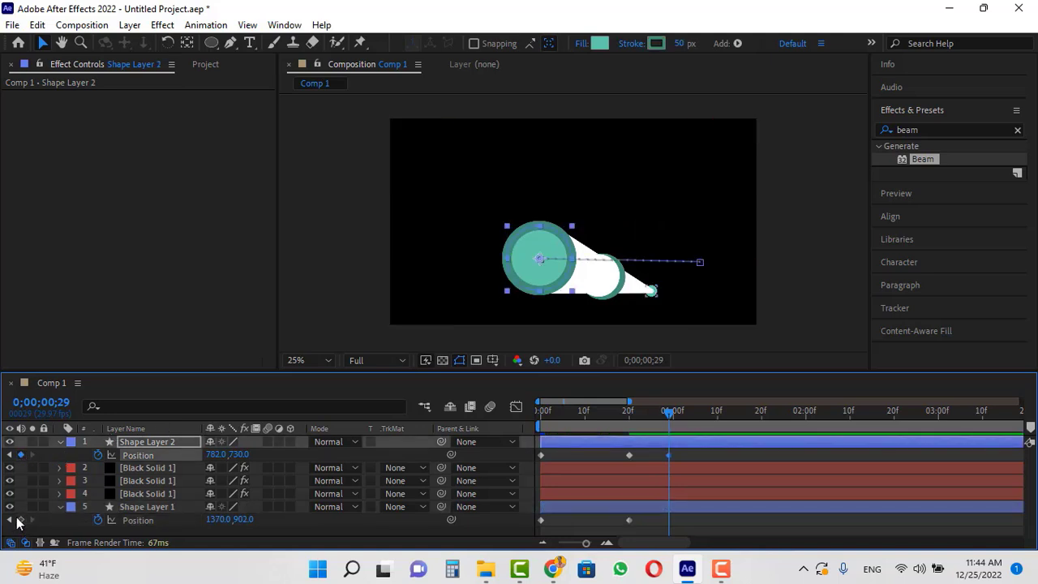
{"action": "left_click", "coordinate": [21, 520]}
{"action": "left_click_drag", "start_coordinate": [710, 426], "coordinate": [754, 426]}
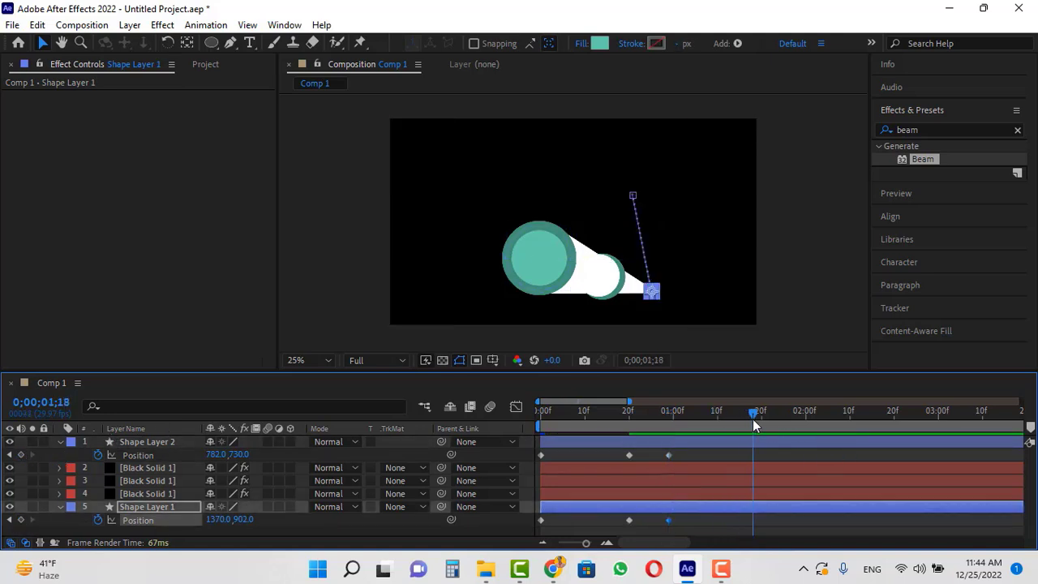
{"action": "left_click_drag", "start_coordinate": [541, 257], "coordinate": [489, 181]}
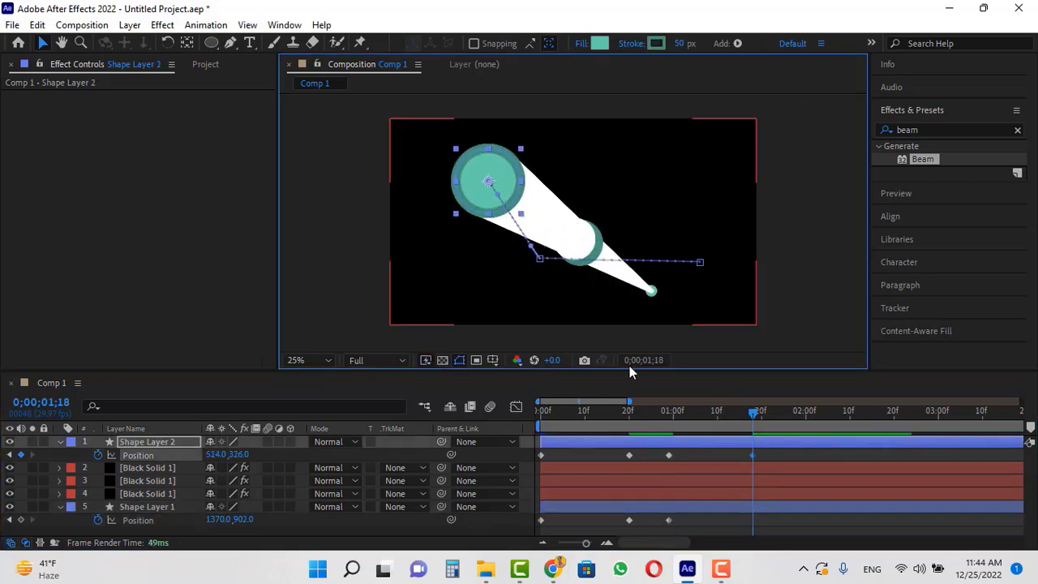
{"action": "left_click", "coordinate": [255, 505]}
{"action": "left_click_drag", "start_coordinate": [240, 519], "coordinate": [71, 413]}
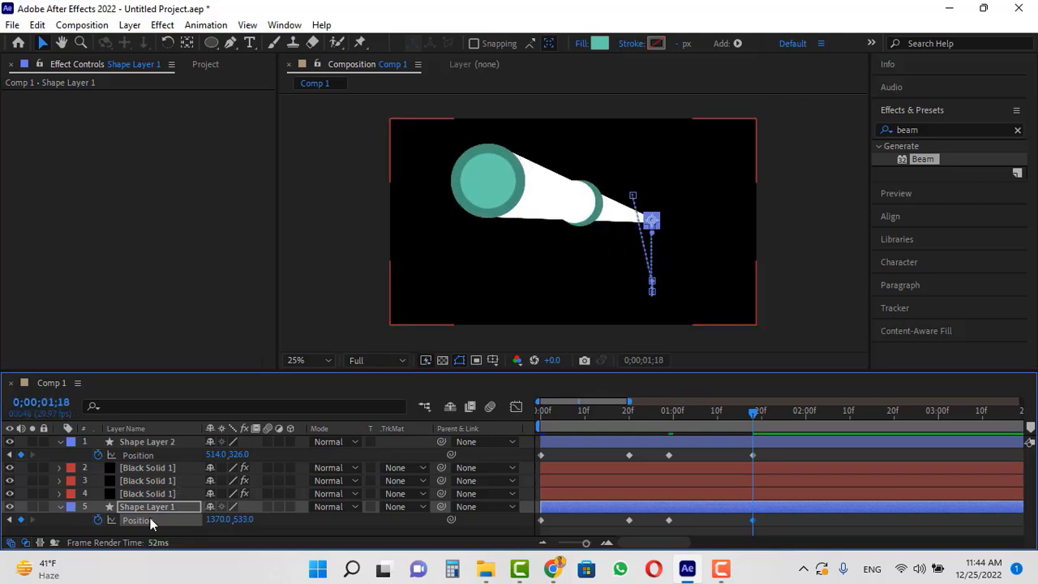
{"action": "left_click_drag", "start_coordinate": [212, 519], "coordinate": [69, 489]}
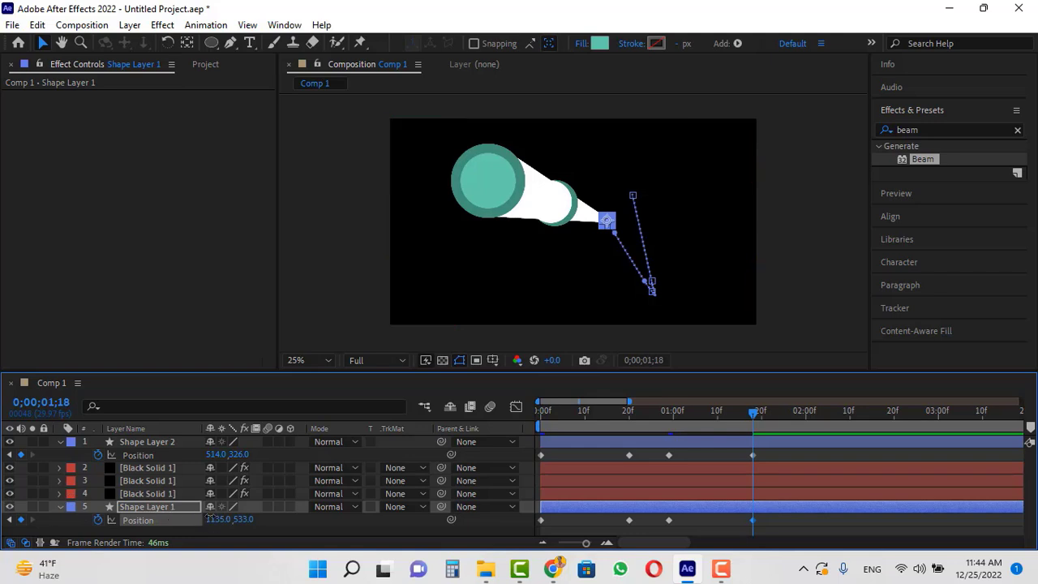
{"action": "left_click_drag", "start_coordinate": [216, 519], "coordinate": [158, 519]}
Preview the swing and shift the big circle to the right side at 1;18.
{"action": "left_click_drag", "start_coordinate": [744, 415], "coordinate": [490, 433]}
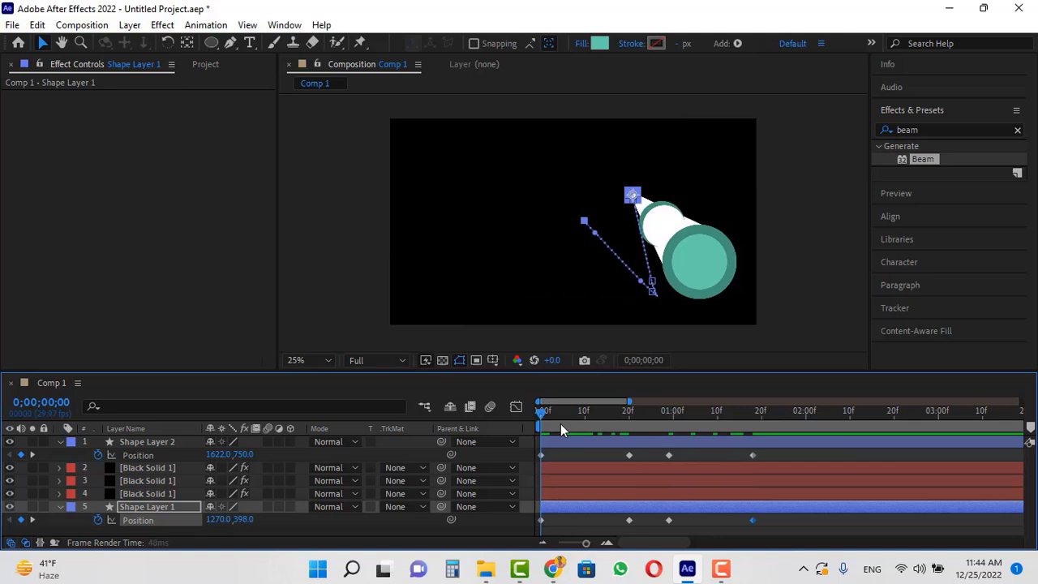
{"action": "left_click_drag", "start_coordinate": [560, 424], "coordinate": [753, 424]}
{"action": "left_click", "coordinate": [480, 183]}
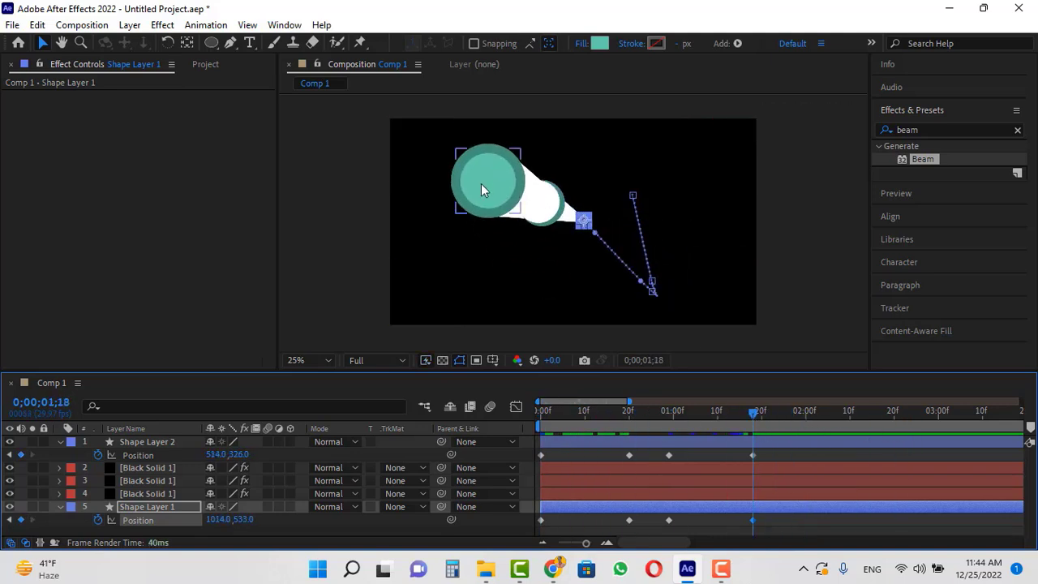
{"action": "left_click_drag", "start_coordinate": [481, 183], "coordinate": [707, 237]}
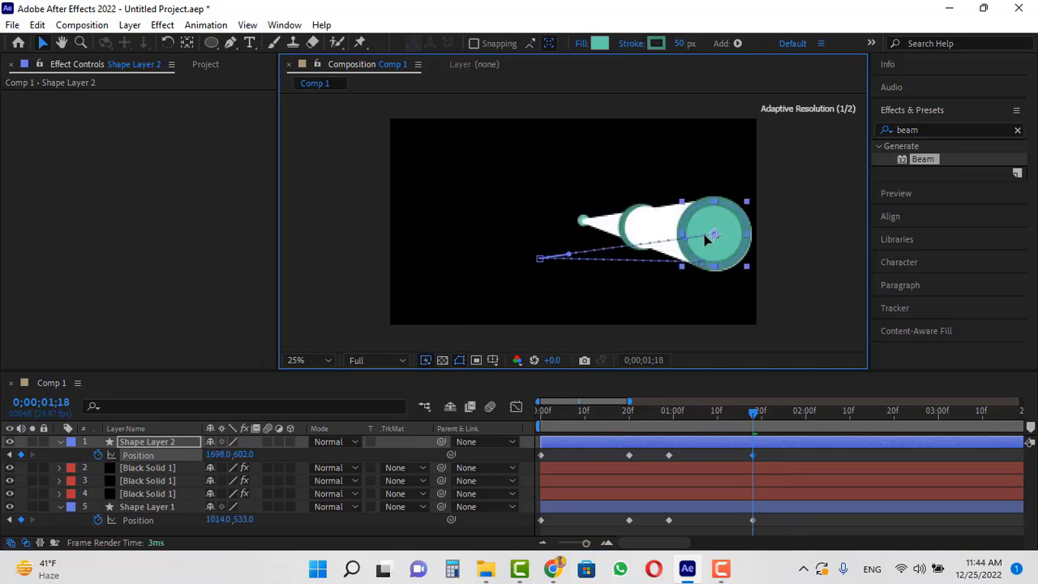
{"action": "left_click_drag", "start_coordinate": [753, 424], "coordinate": [795, 411]}
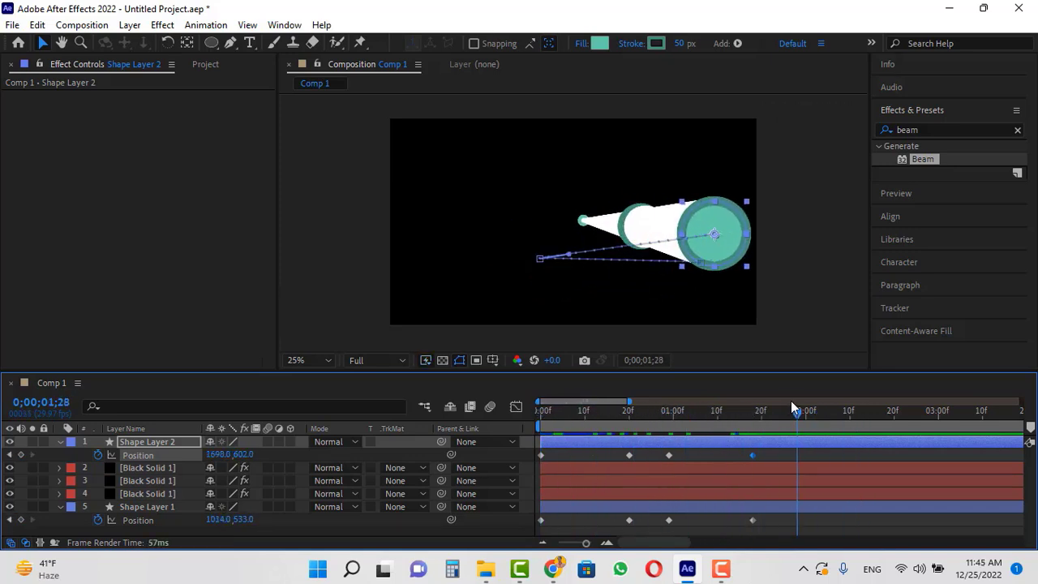